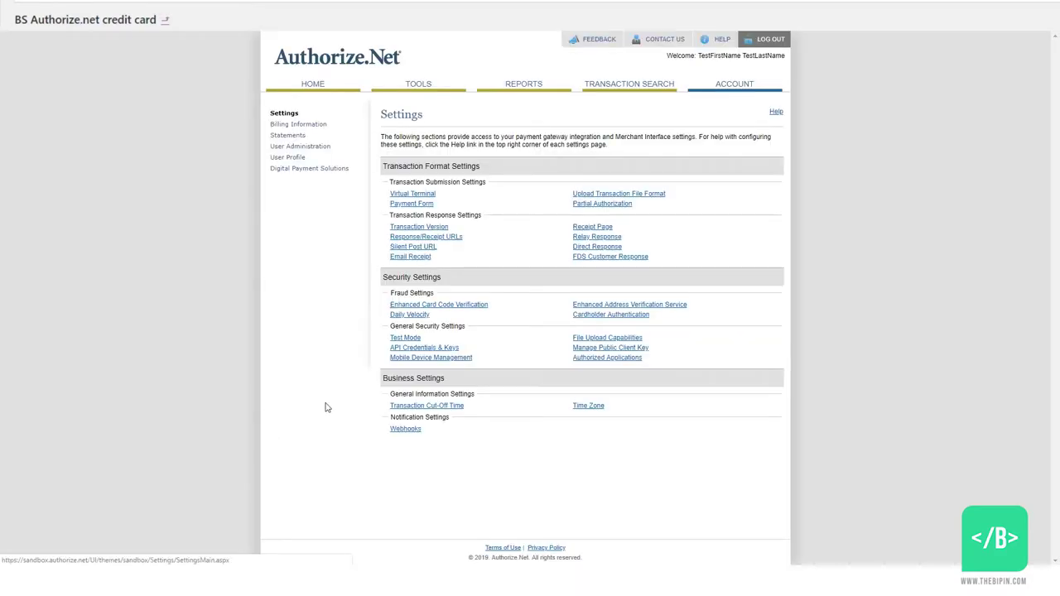
- Open the Authorize.Net API credentials and keys settings, and save the BS Authorize.net credit card gateway settings in WooCommerce
click(418, 348)
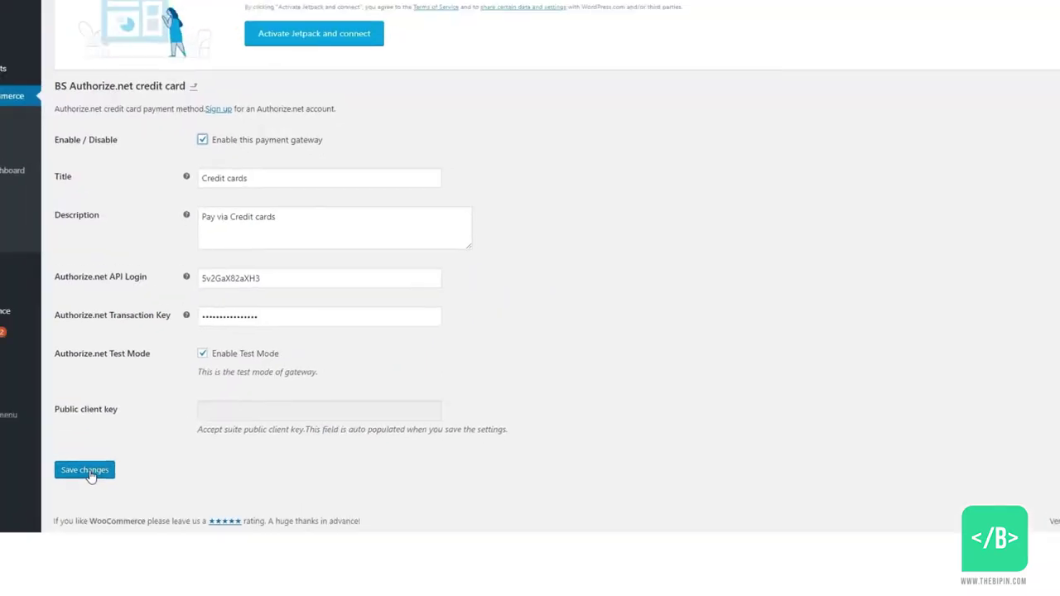
click(90, 476)
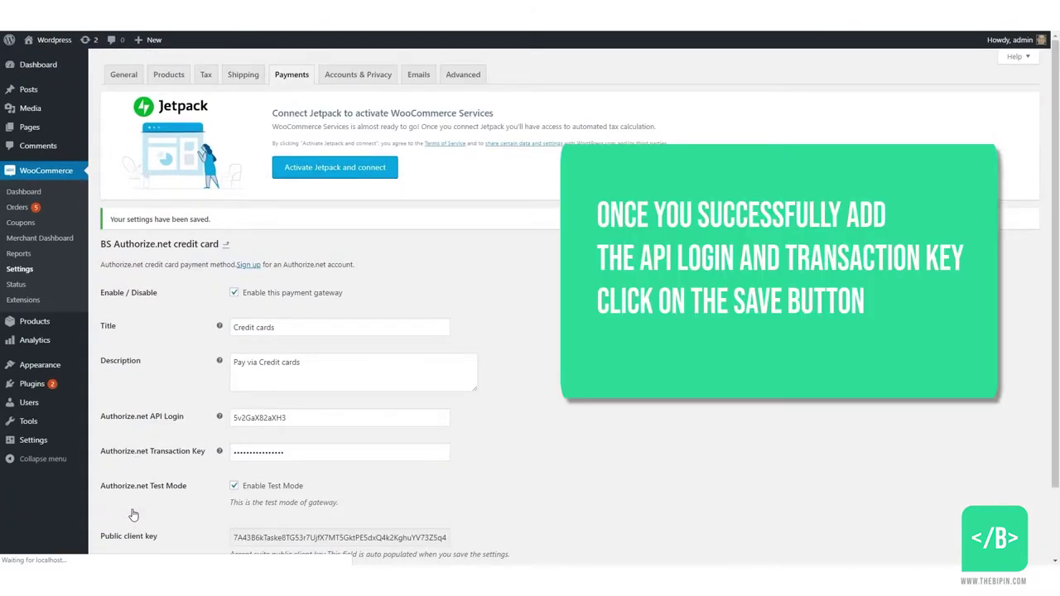
scroll(407, 484, down, 1)
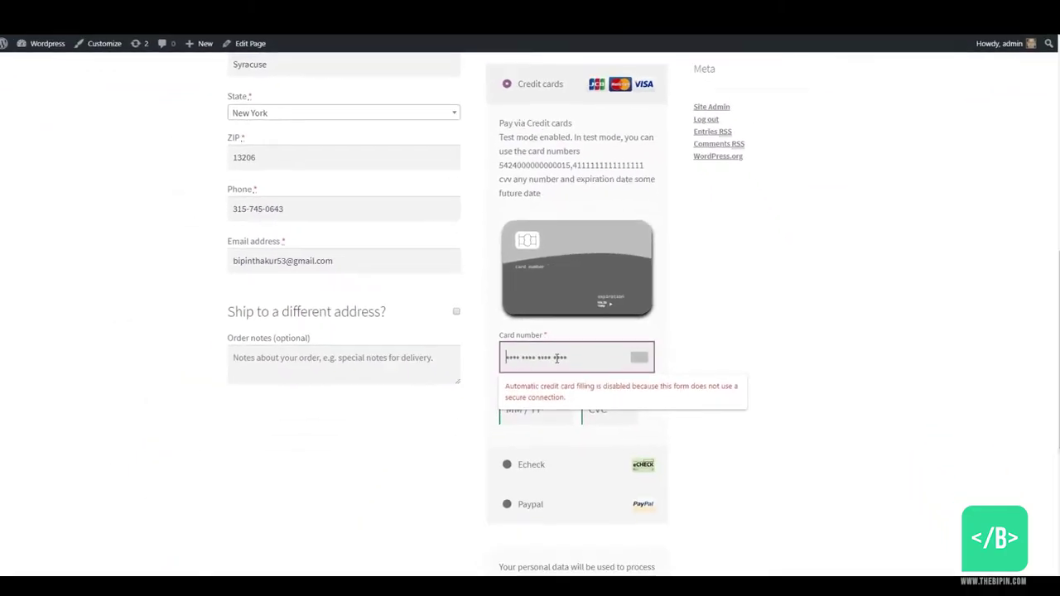
- Fill in the credit card payment with the test card number, expiry 12 / 32 and the card security code
key(ctrl+v)
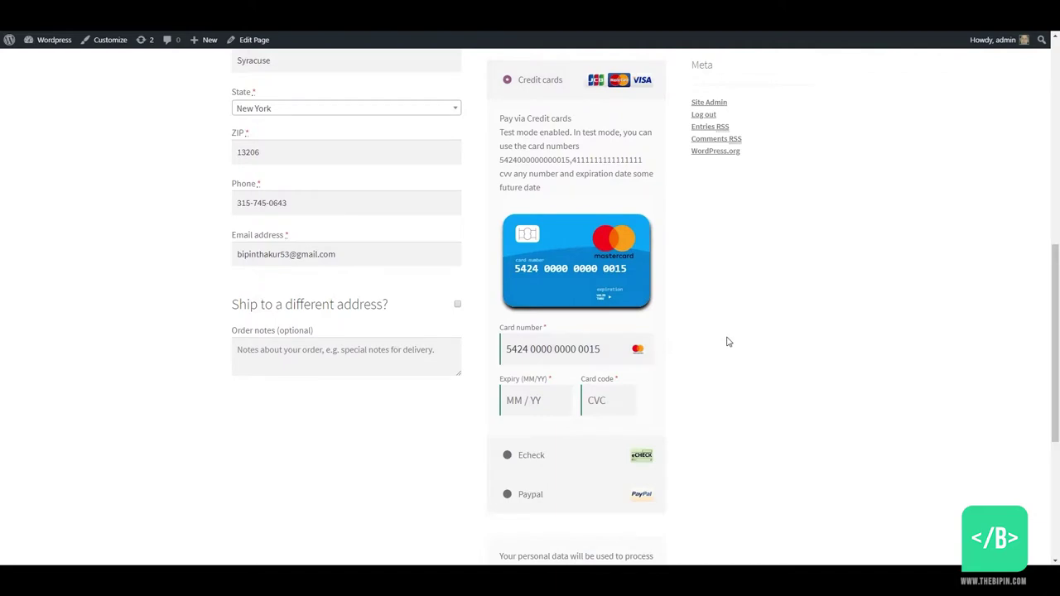
scroll(728, 342, down, 1)
click(530, 345)
text(12 / 32)
click(610, 344)
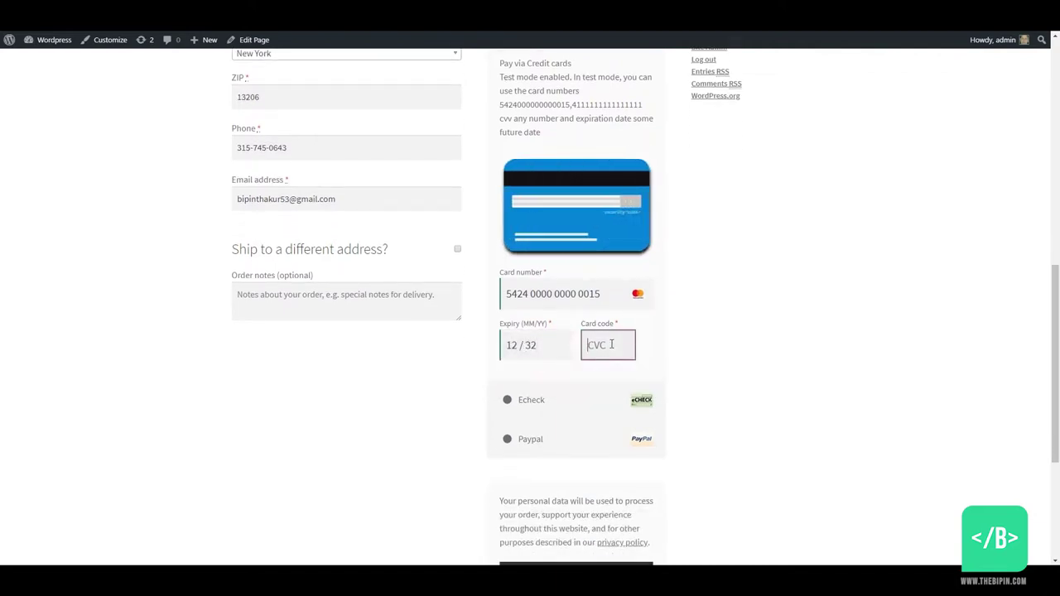
text(123)
click(757, 338)
- Place the order with the credit card payment and review the order confirmation
scroll(757, 338, down, 2)
scroll(756, 338, up, 3)
scroll(757, 337, down, 3)
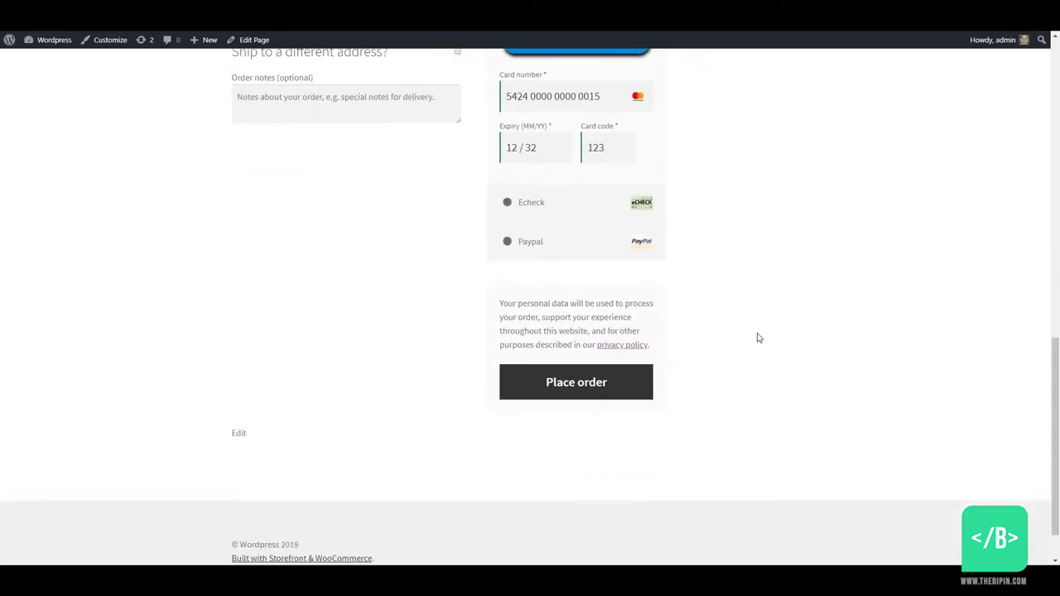
click(566, 362)
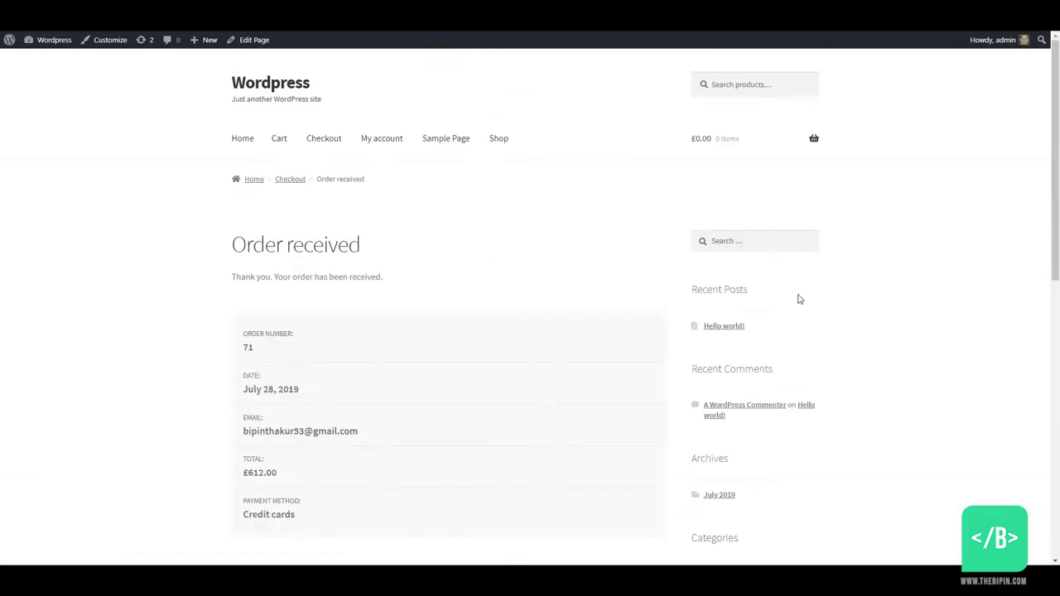
scroll(447, 358, down, 2)
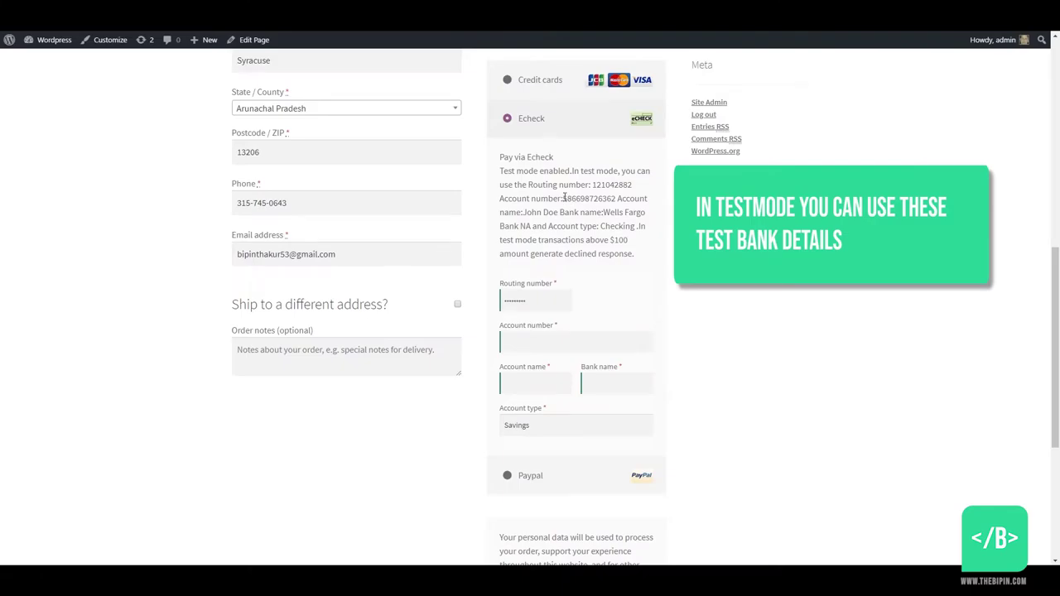
- Copy the test routing number and test account number from the Echeck description into their matching payment fields
drag(593, 184, 636, 189)
key(ctrl+c)
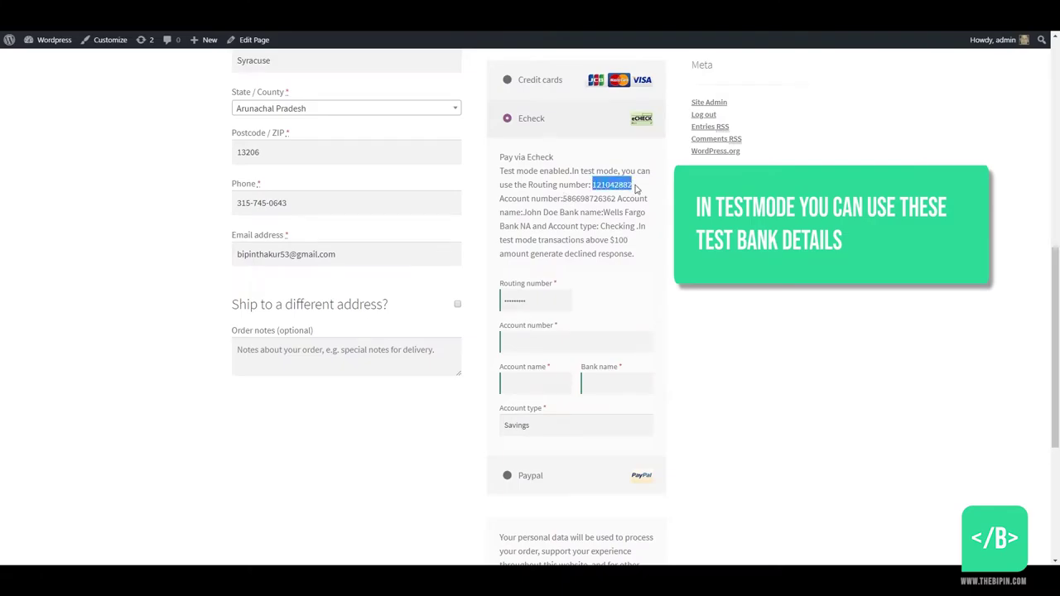
click(537, 303)
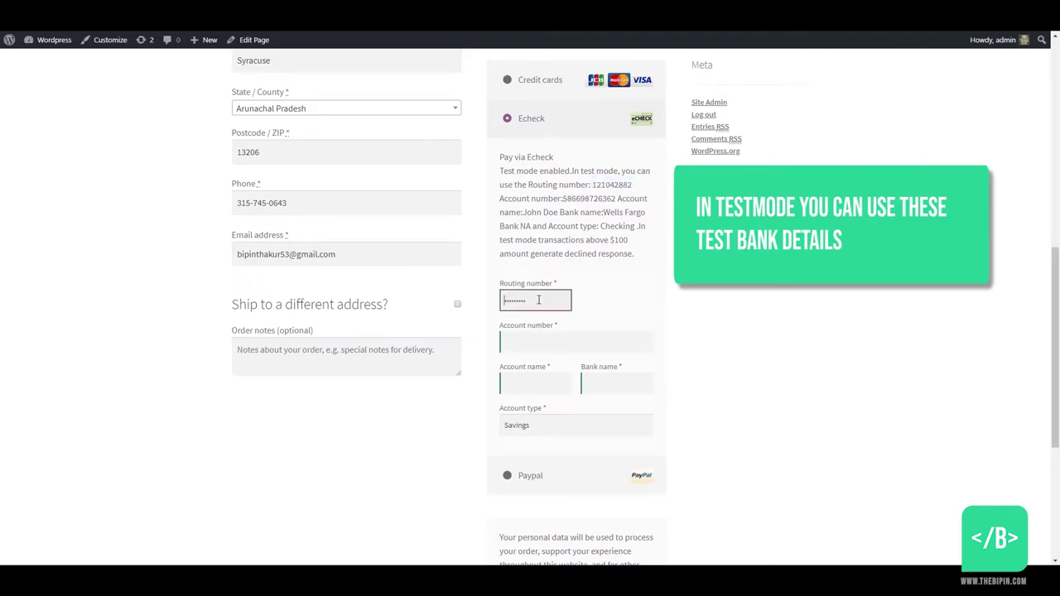
key(ctrl+v)
drag(563, 199, 533, 225)
key(ctrl+c)
click(553, 339)
key(ctrl+v)
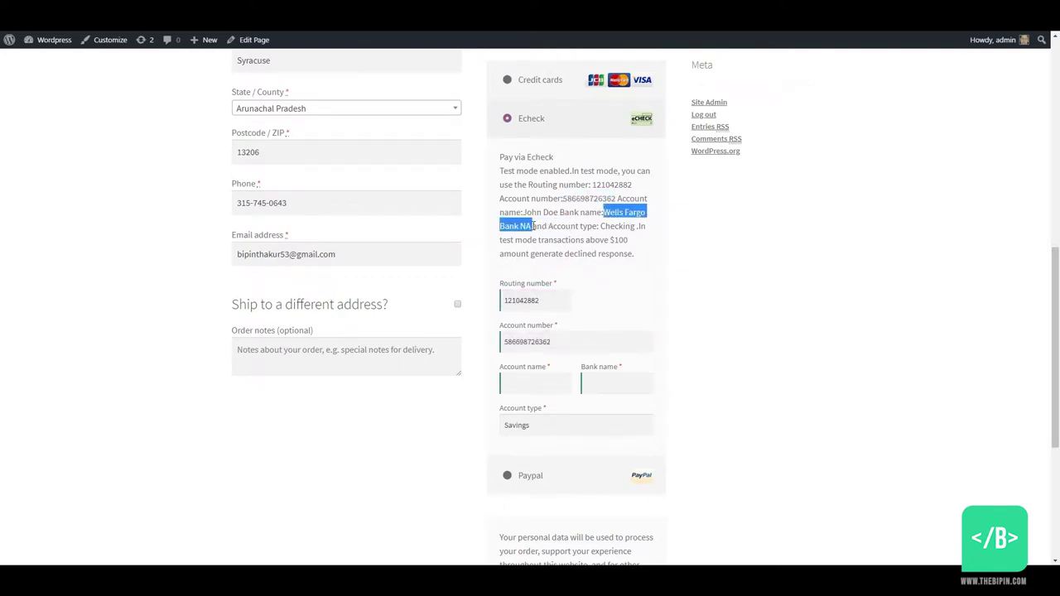
- Enter the bank name Wells Fargo Bank NA and the account holder's name, and set the account type to Checking
click(616, 383)
key(ctrl+v)
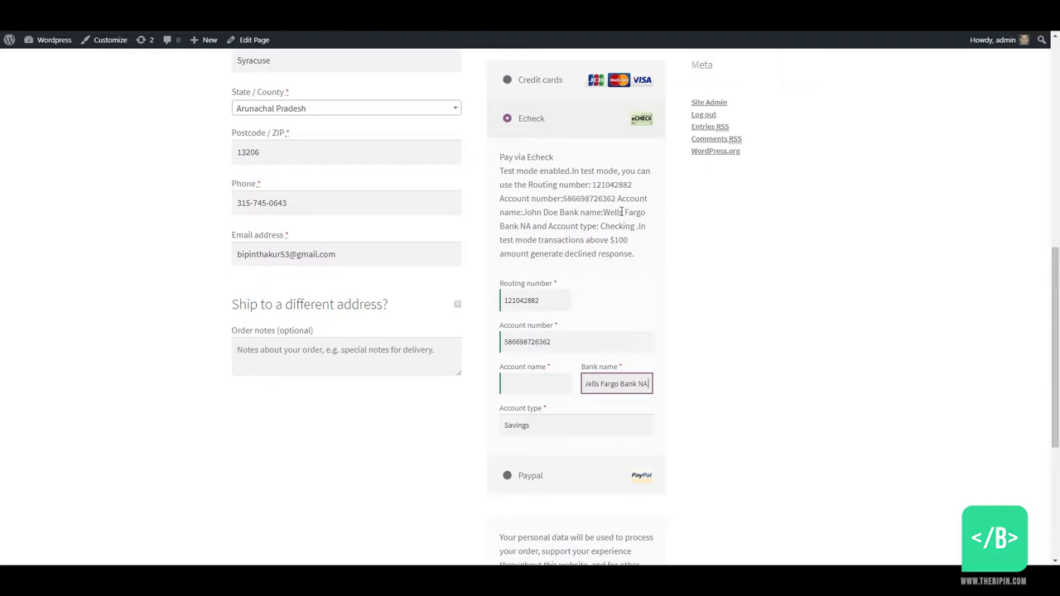
drag(560, 212, 526, 212)
click(530, 384)
text(John Doe)
click(568, 425)
click(568, 449)
- Place the order with the Echeck payment and review the order confirmation
scroll(737, 384, down, 3)
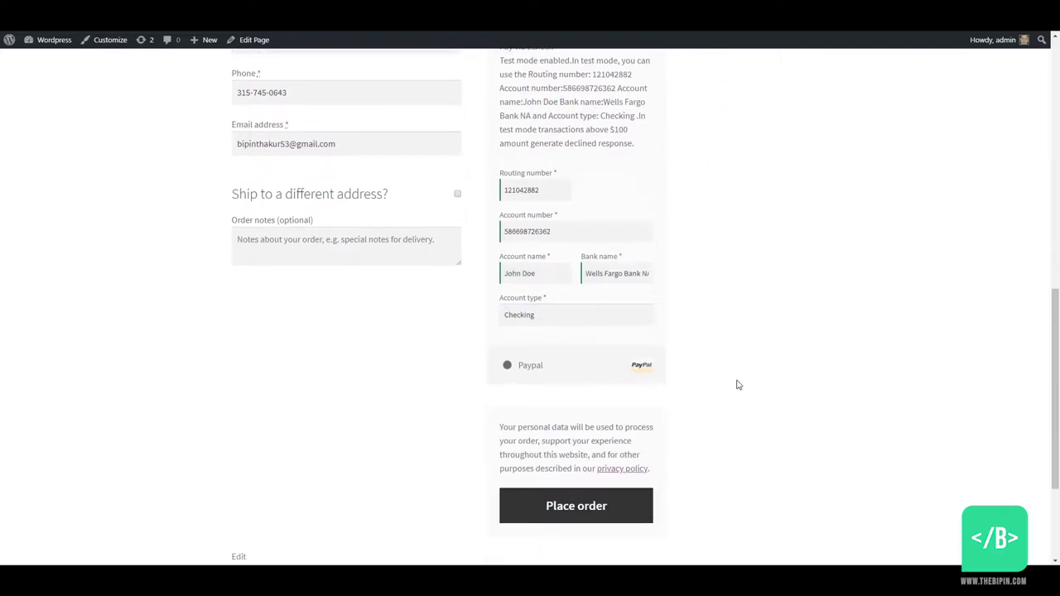
click(596, 407)
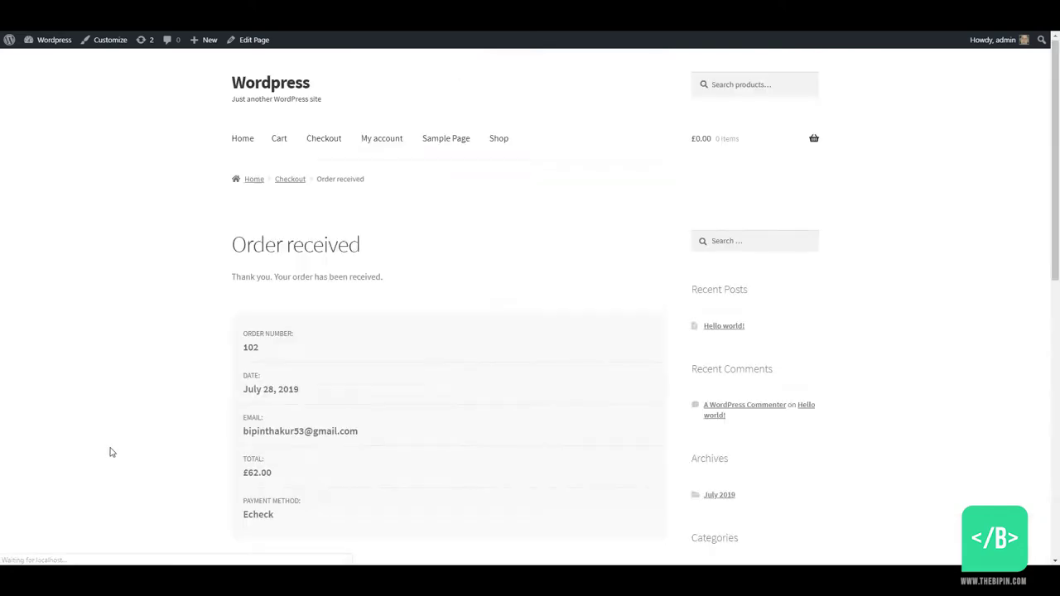
scroll(168, 441, down, 2)
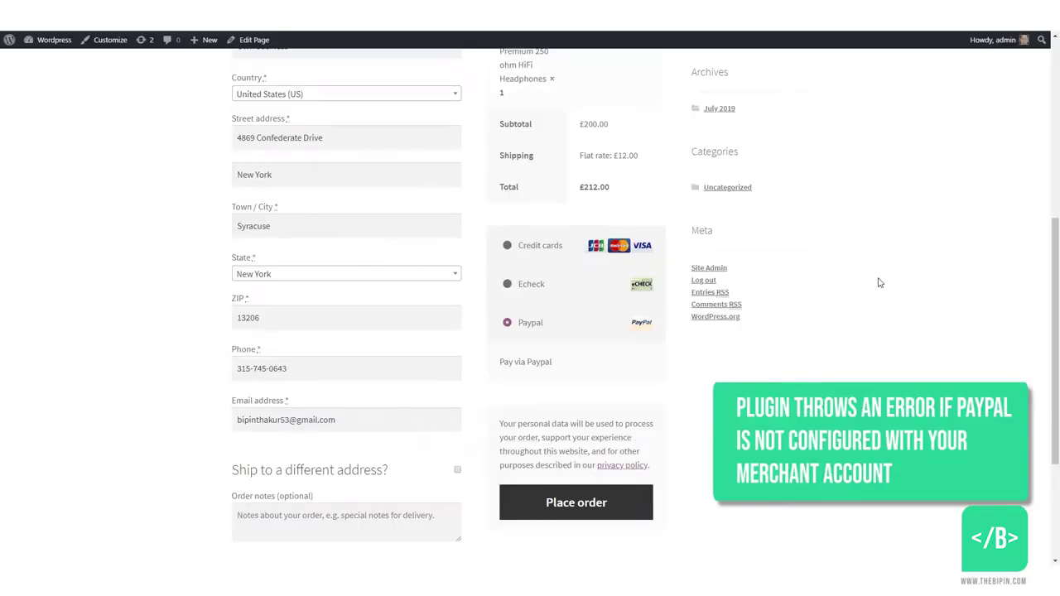
- Place the headphones order with Paypal as the payment method
scroll(879, 282, down, 2)
scroll(880, 282, up, 1)
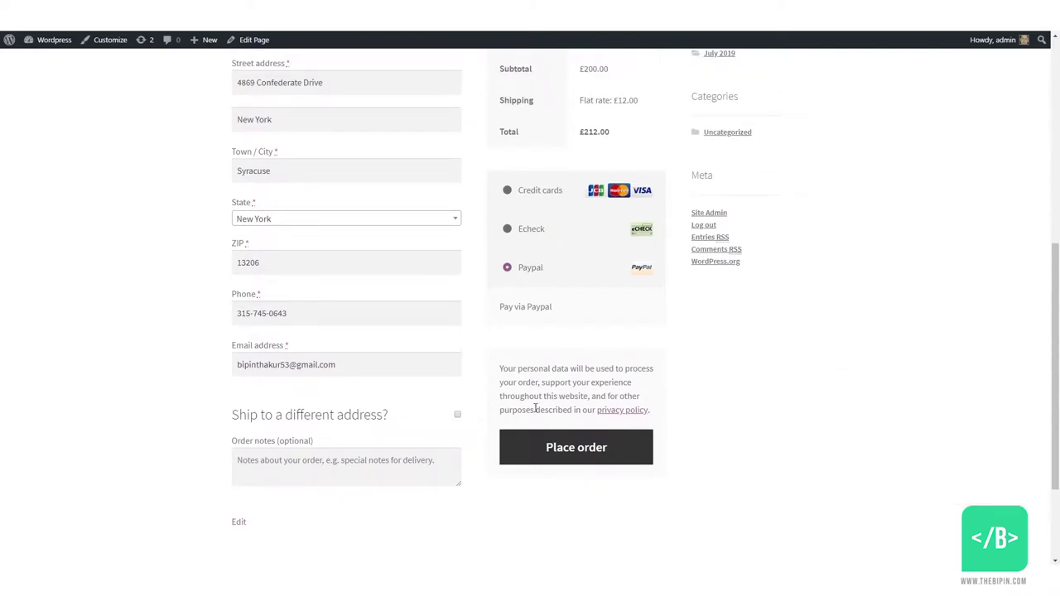
click(563, 449)
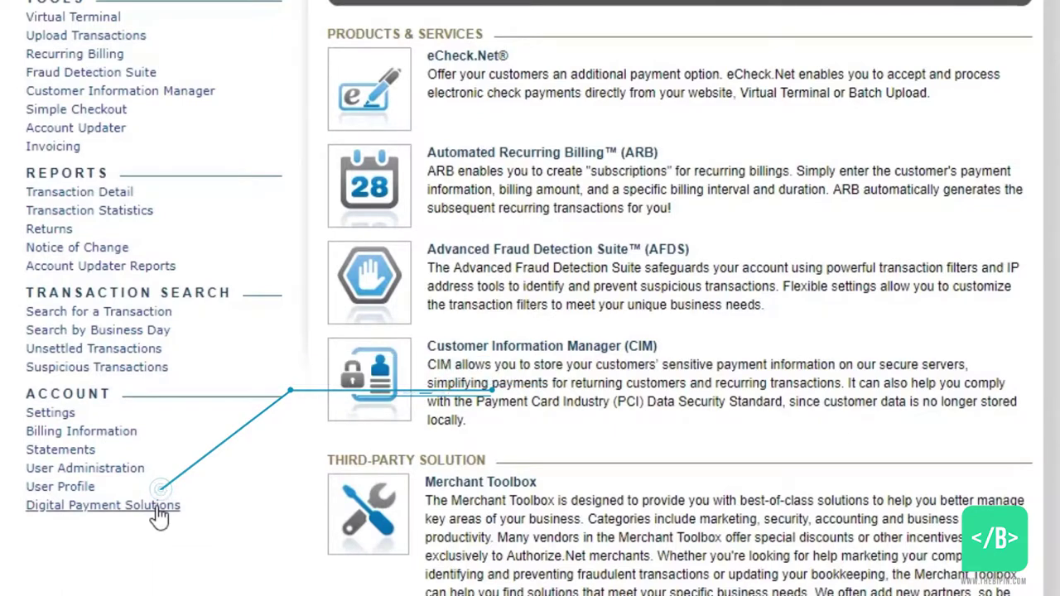
- Sign up for PayPal in Authorize.Net's digital payment solutions and start granting Authorize.Net permission on the PayPal account
click(160, 506)
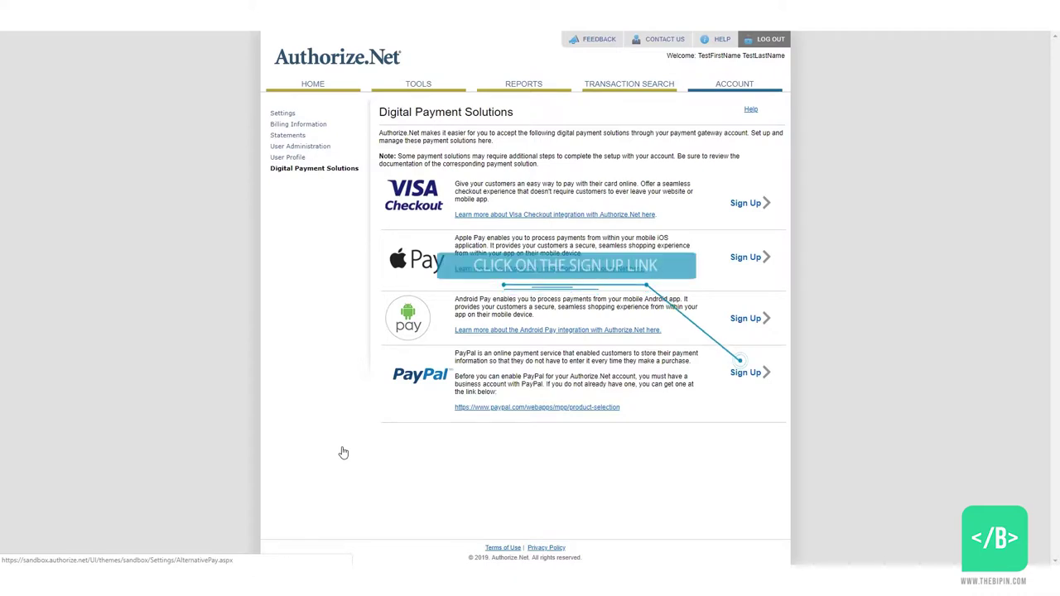
click(748, 373)
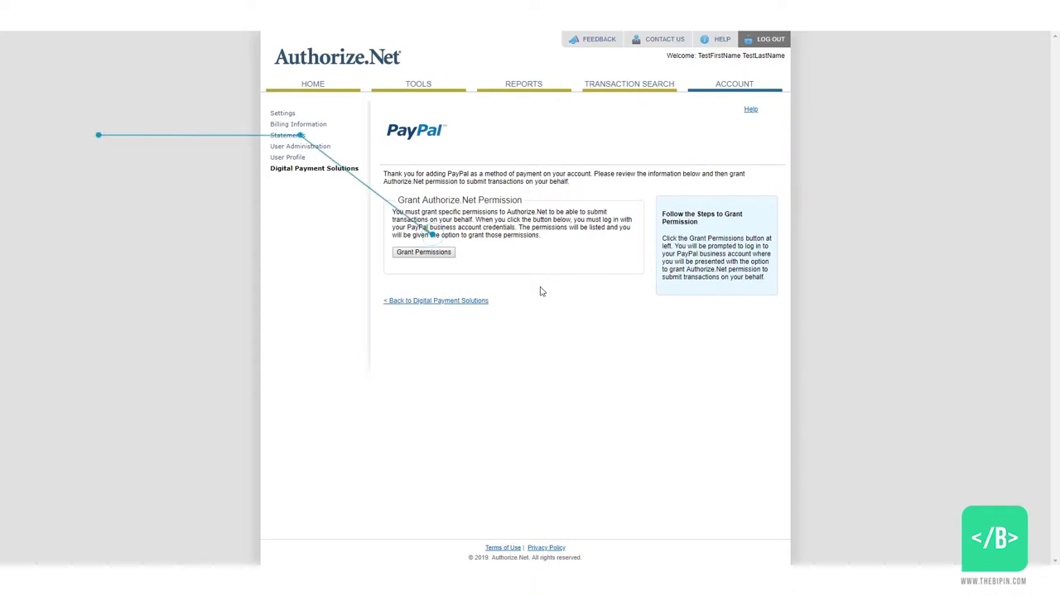
click(423, 252)
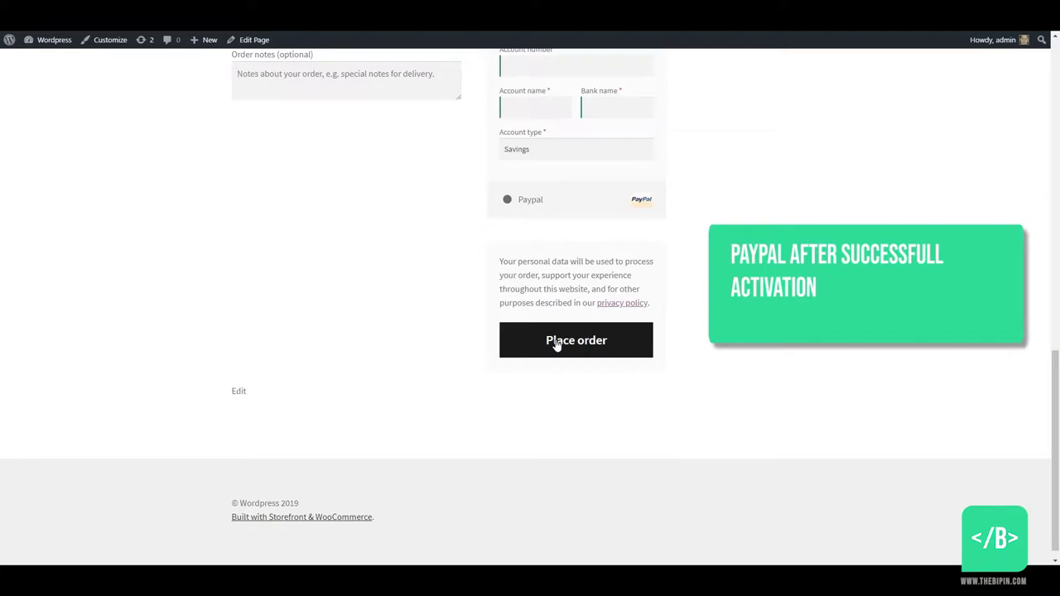
- Choose Paypal as the checkout payment method and log in to PayPal with the account password
click(507, 201)
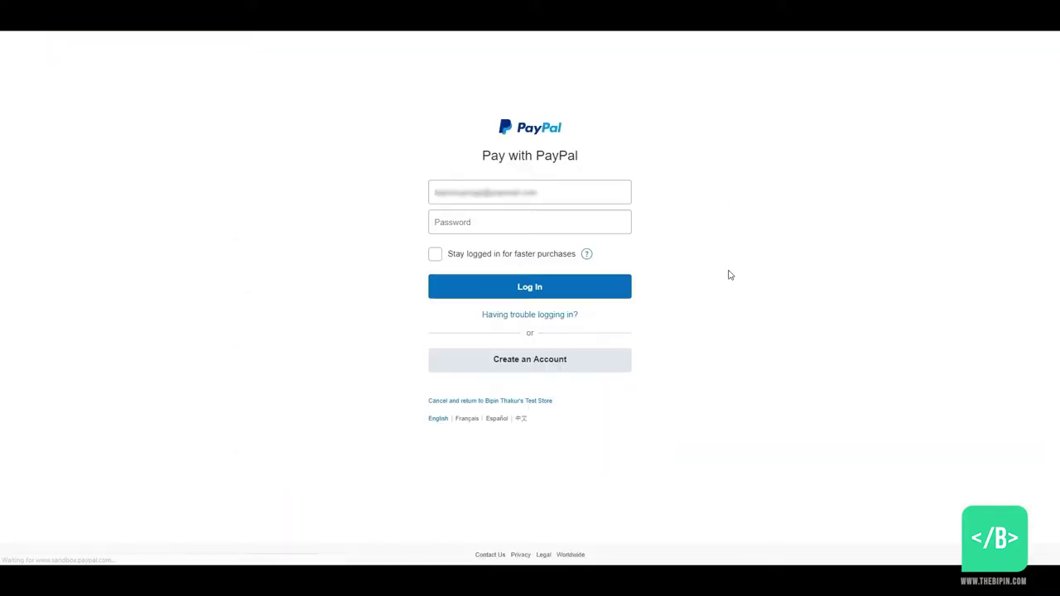
click(511, 225)
key(ctrl+v)
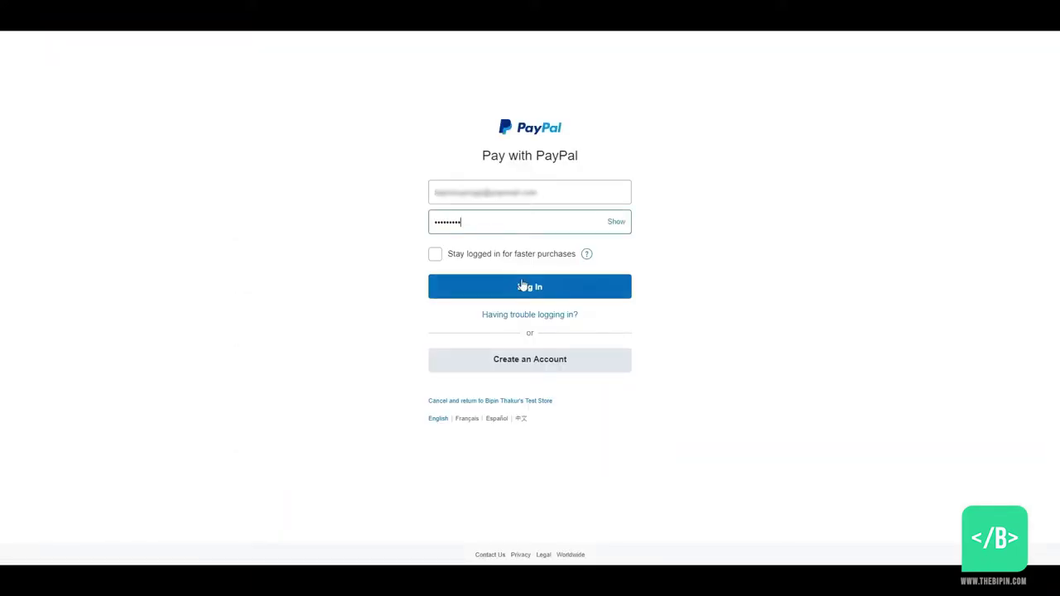
click(525, 287)
- Continue the PayPal payment to complete the order, and review the order confirmation
click(448, 302)
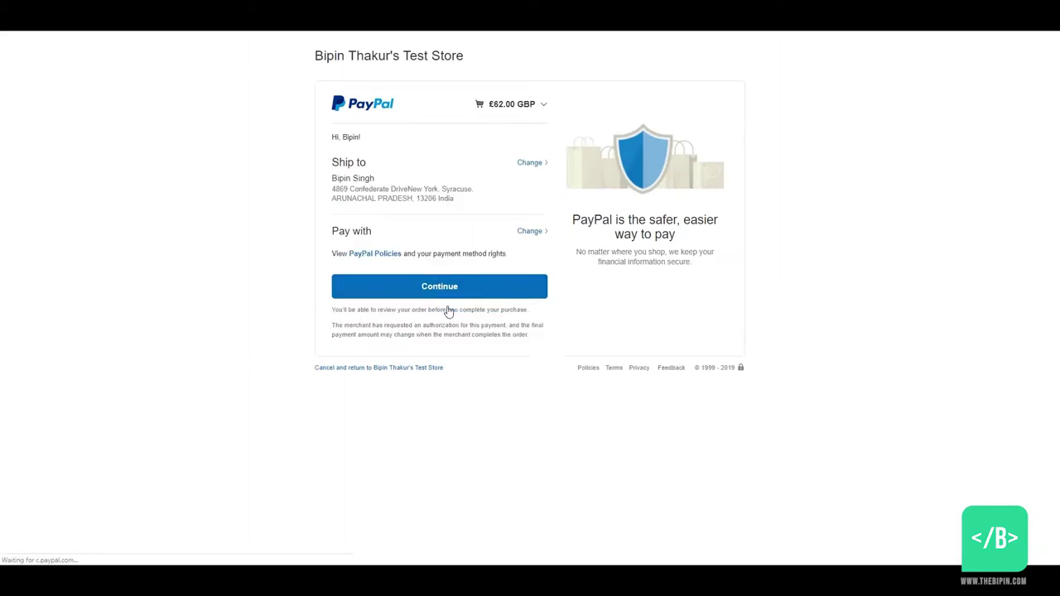
click(431, 383)
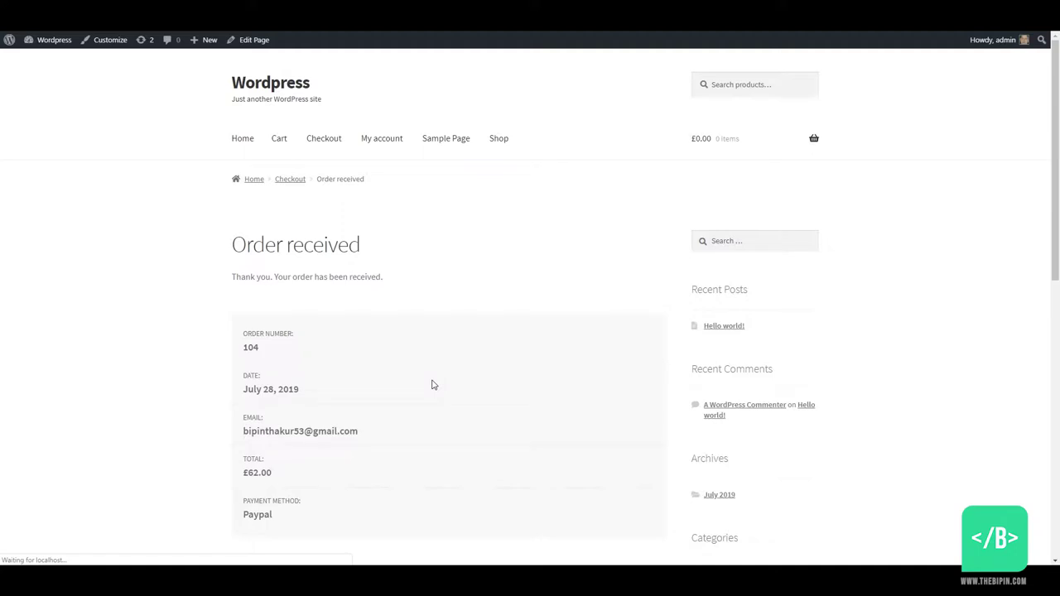
scroll(431, 384, down, 2)
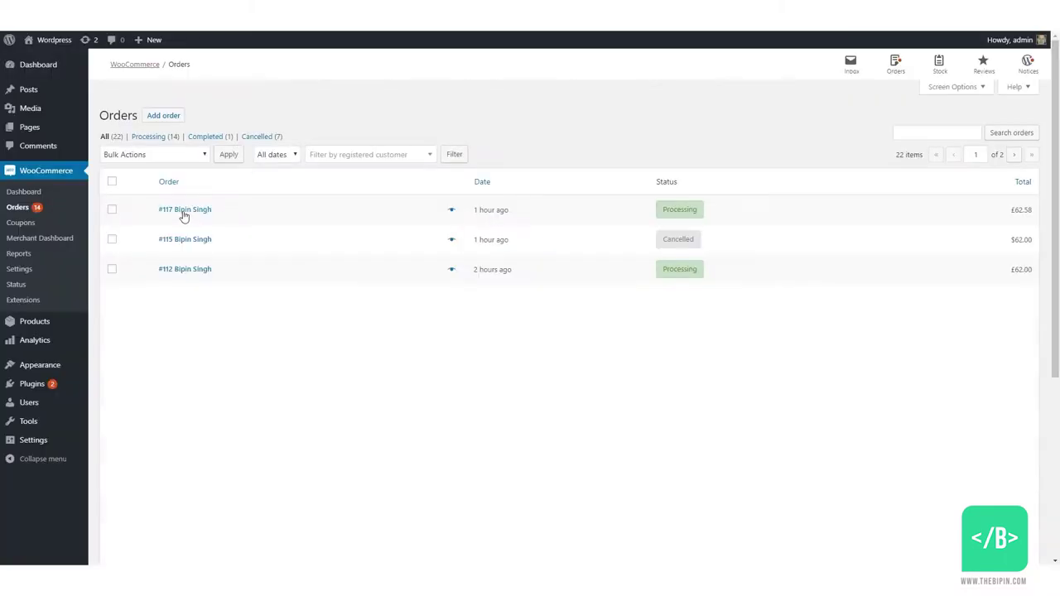
- View the newest order's Authorize.net transaction details, read the void transaction explanation, and close both without voiding
click(188, 214)
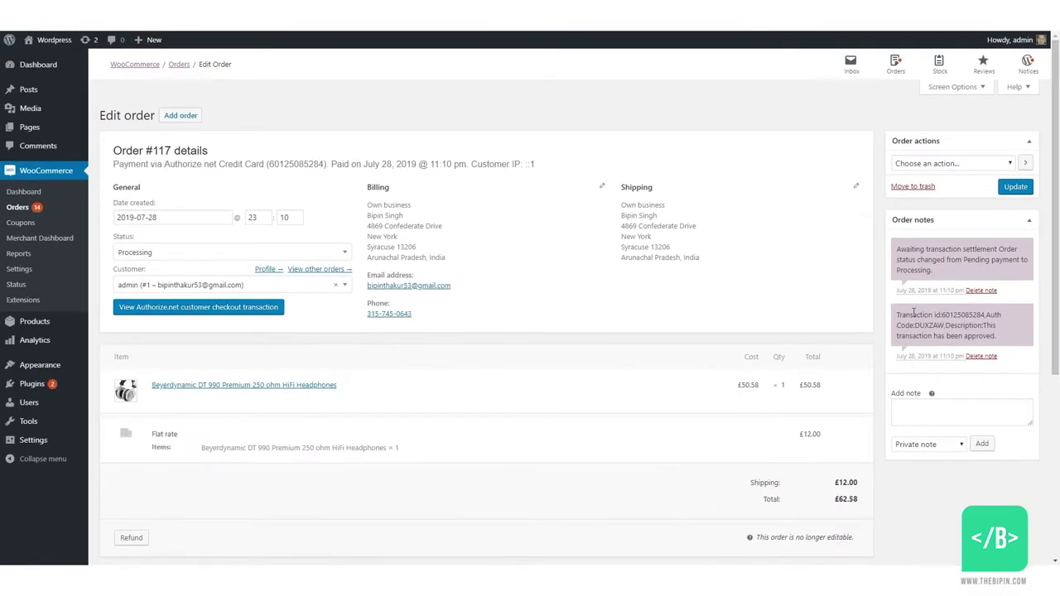
click(203, 312)
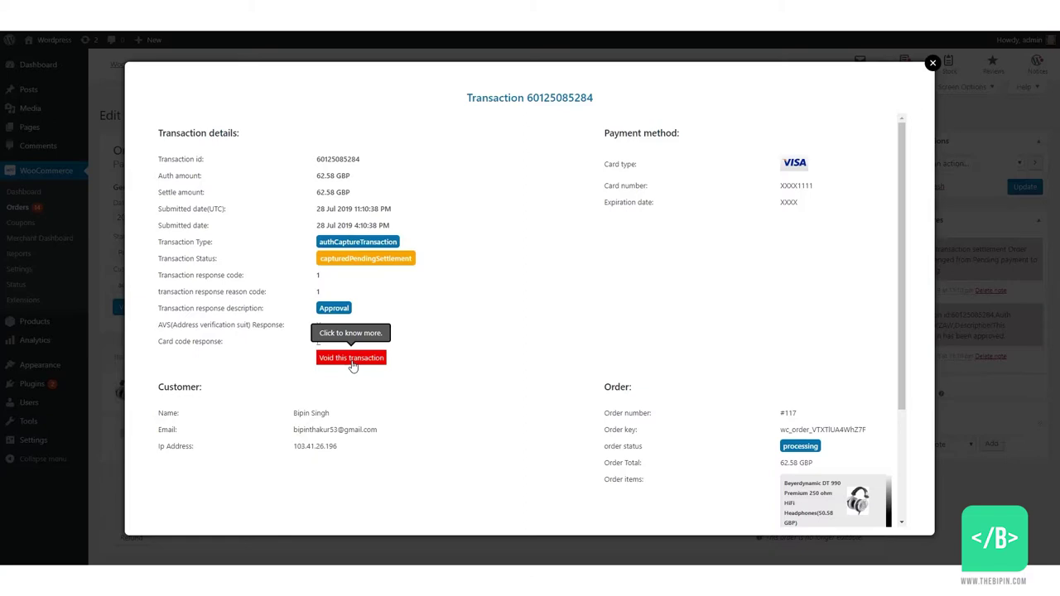
click(352, 358)
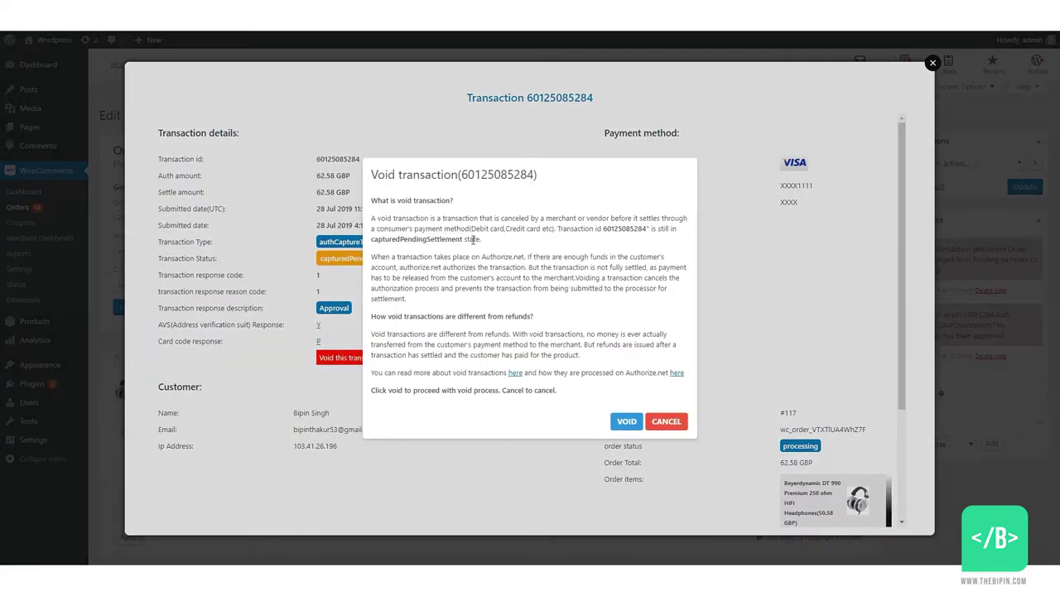
click(656, 423)
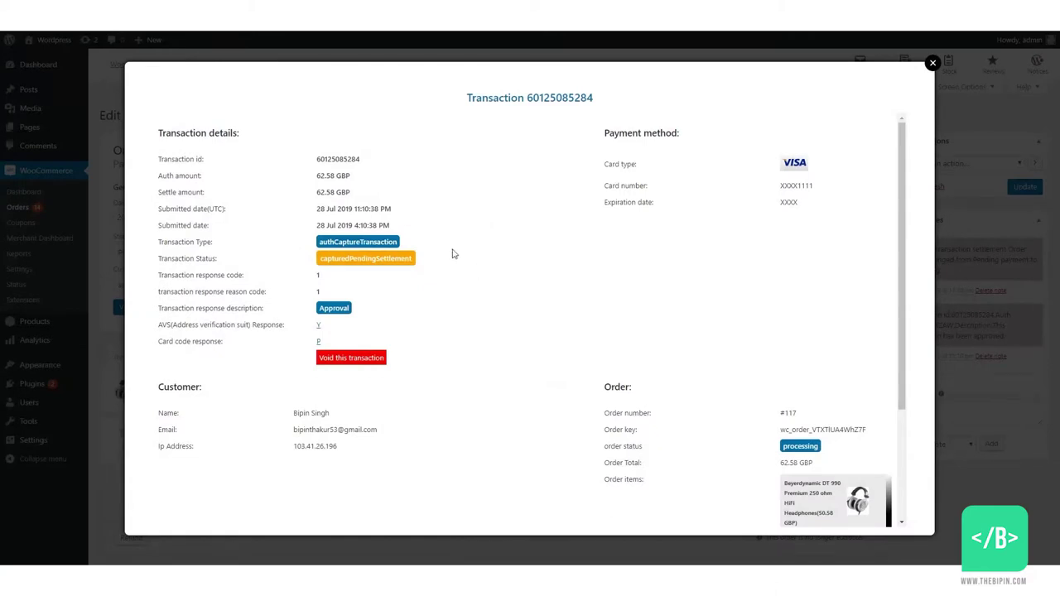
click(932, 64)
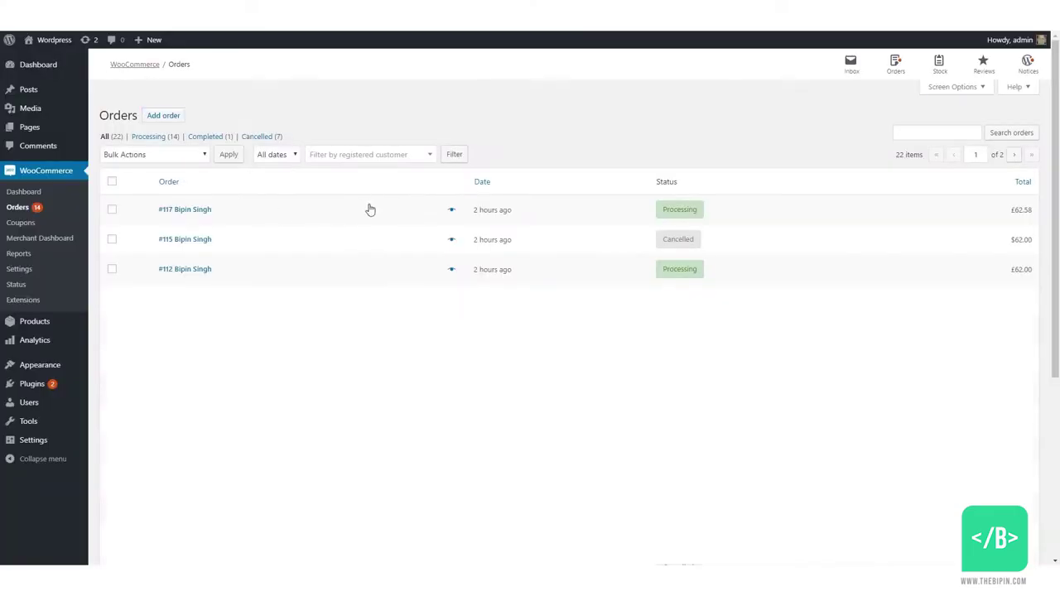
- Try to refund £5.00 of the newest order's flat rate shipping via BS Authorize.net credit card
click(181, 210)
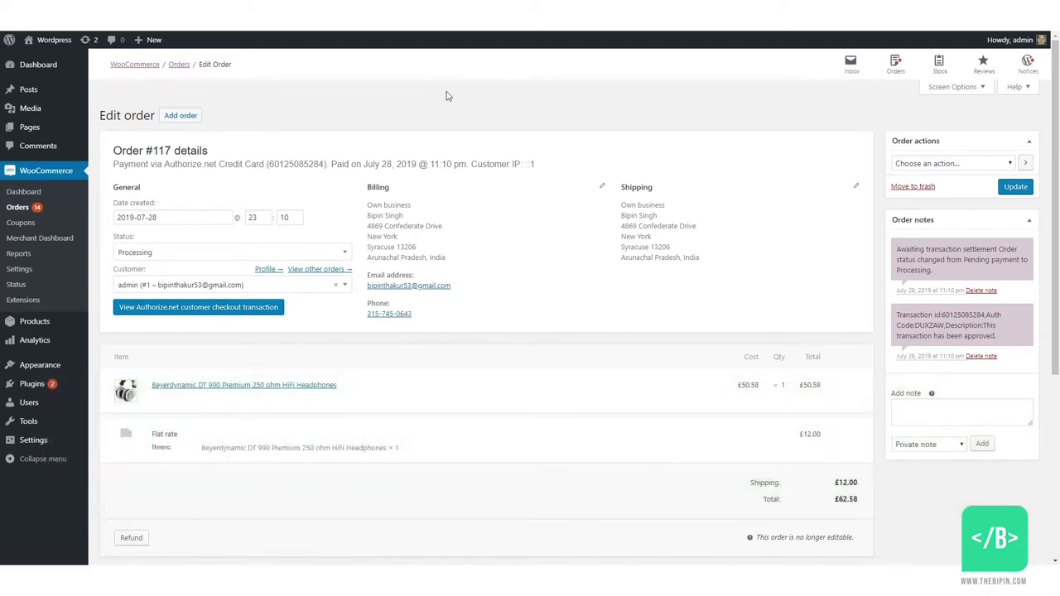
scroll(513, 182, down, 4)
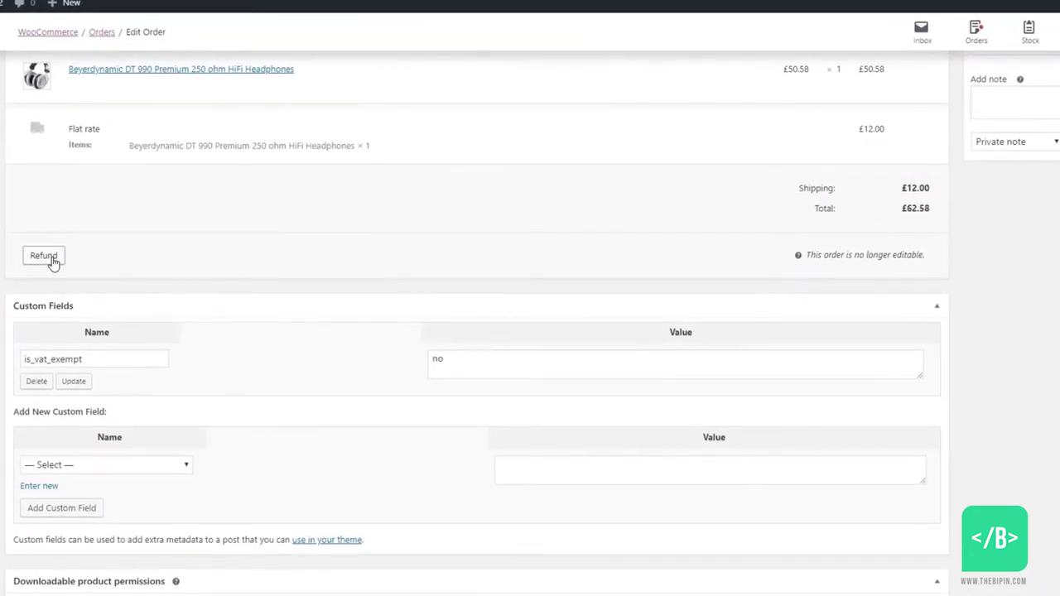
click(52, 261)
scroll(645, 157, up, 1)
click(882, 185)
text(5)
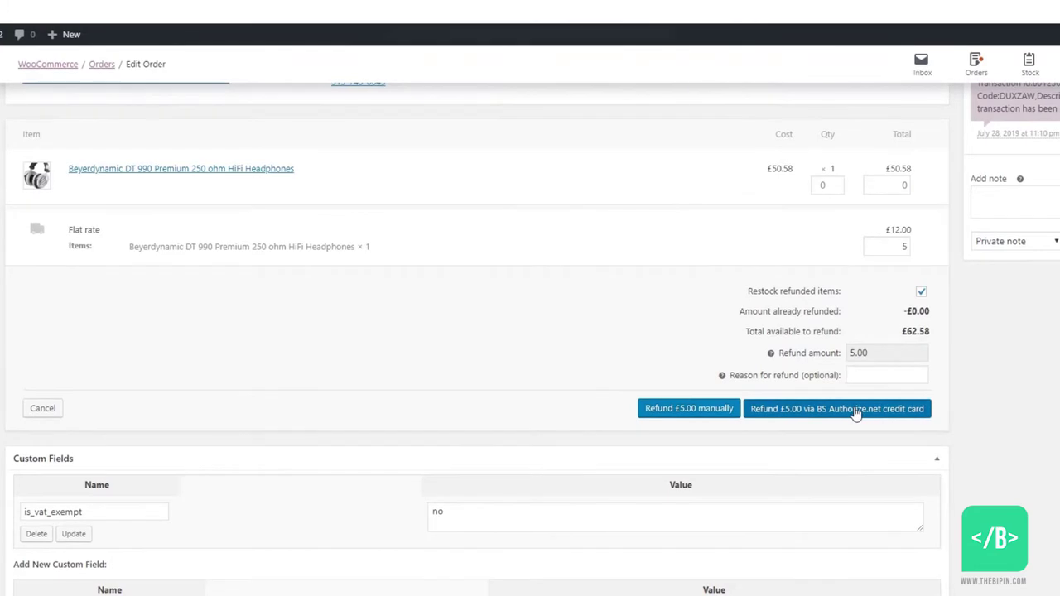
click(856, 408)
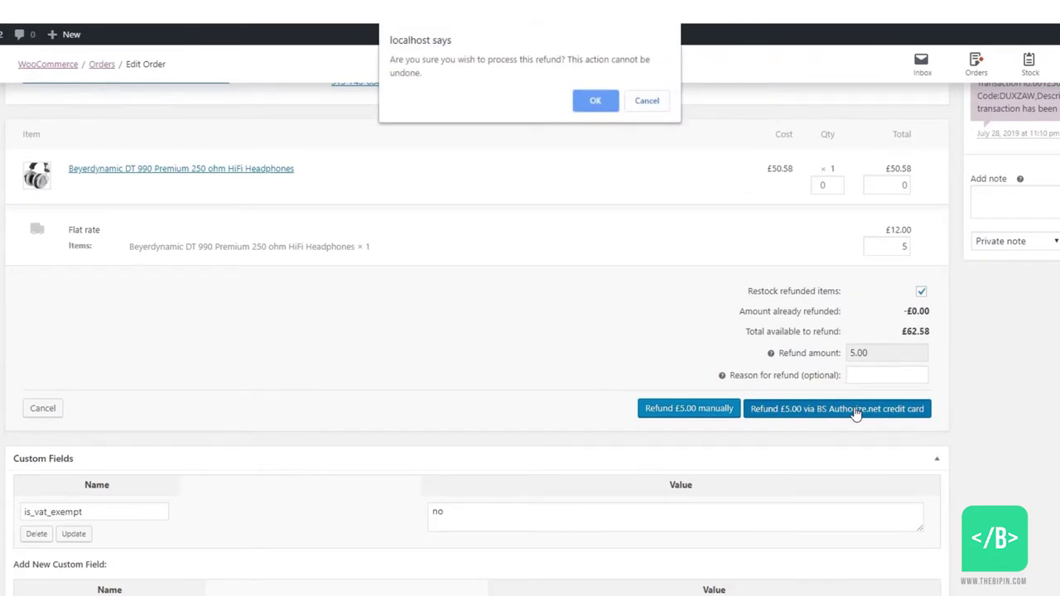
click(594, 101)
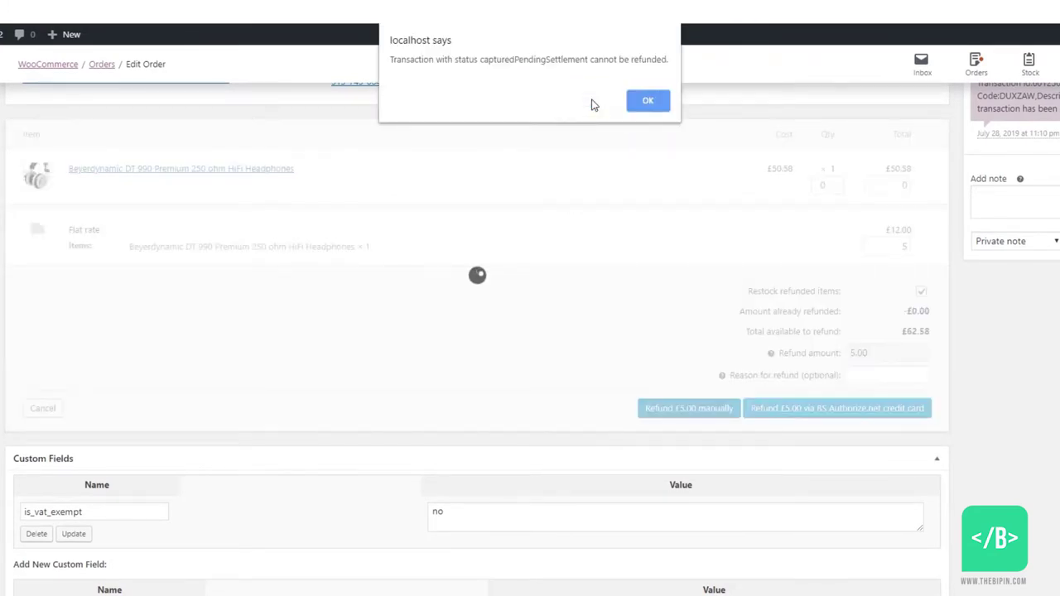
- Dismiss the refund error and refund the full order via BS Authorize.net credit card: £50.58 for the headphones and £12 for flat rate shipping
drag(389, 59, 671, 63)
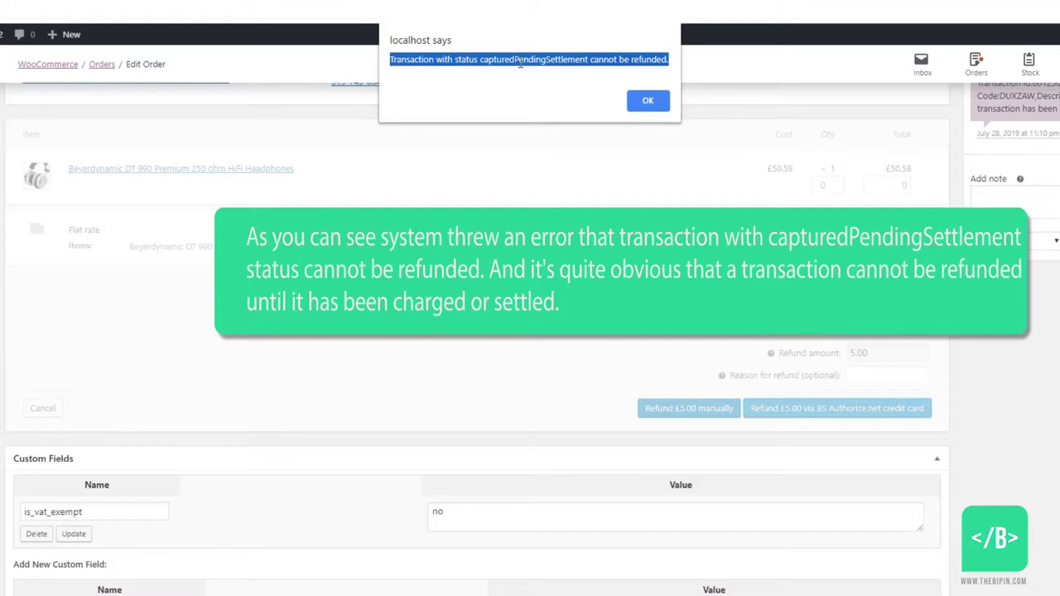
click(647, 102)
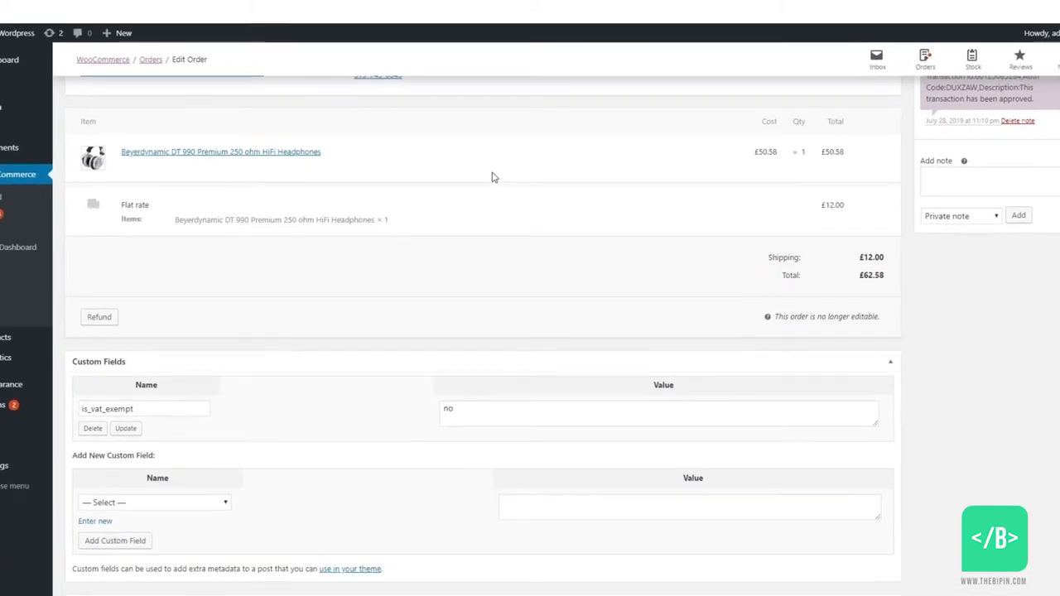
click(99, 316)
text(50)
key(Tab)
text(12)
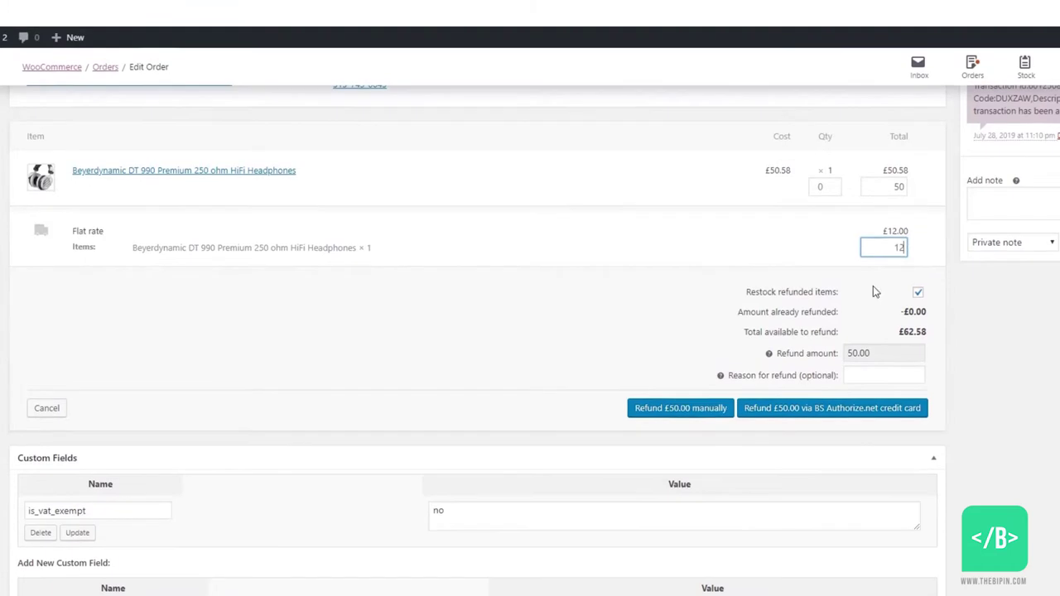
click(894, 356)
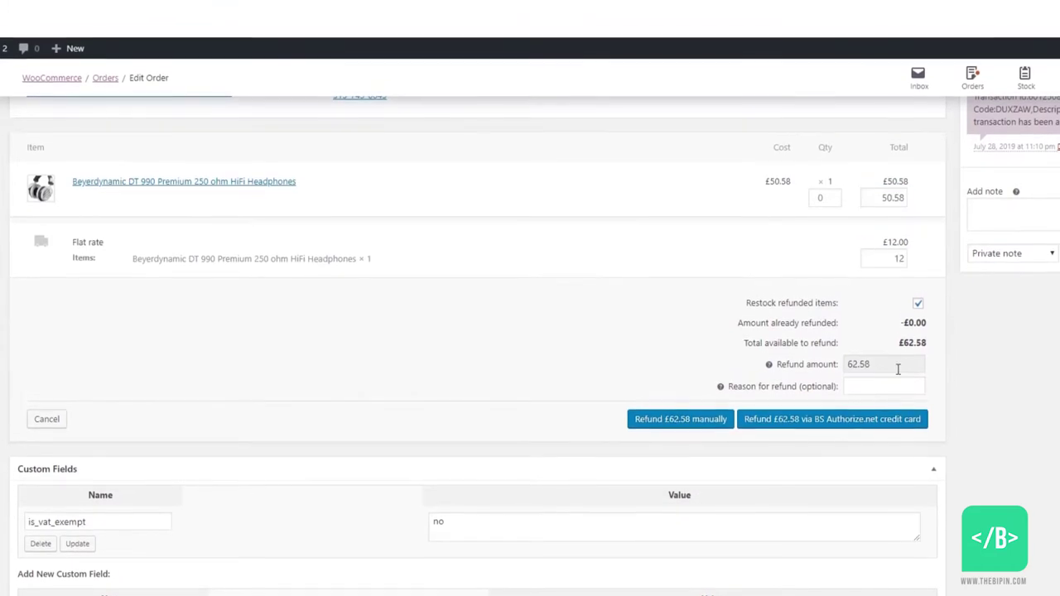
click(835, 432)
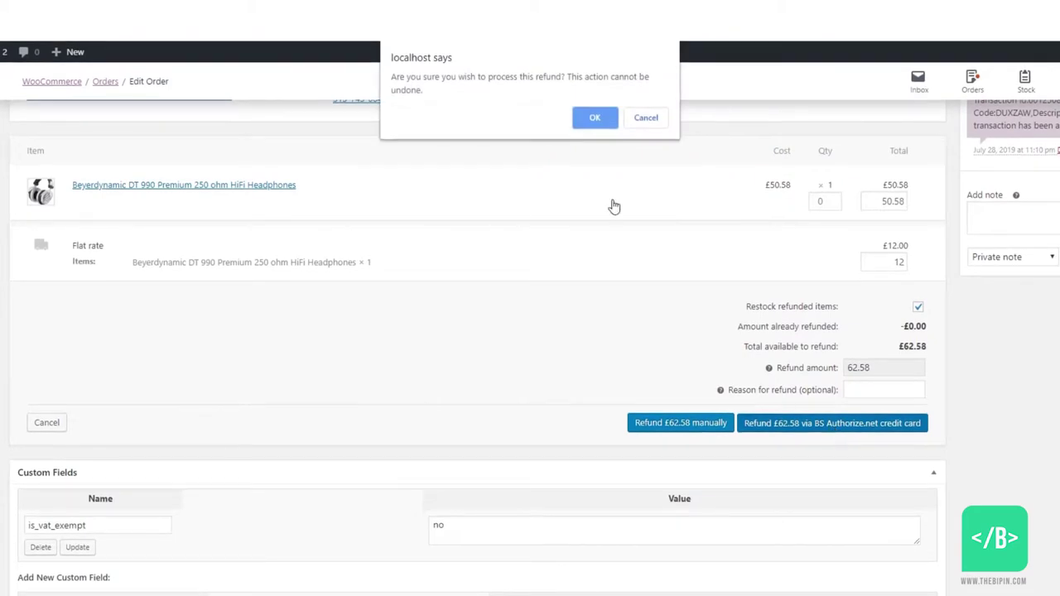
click(591, 118)
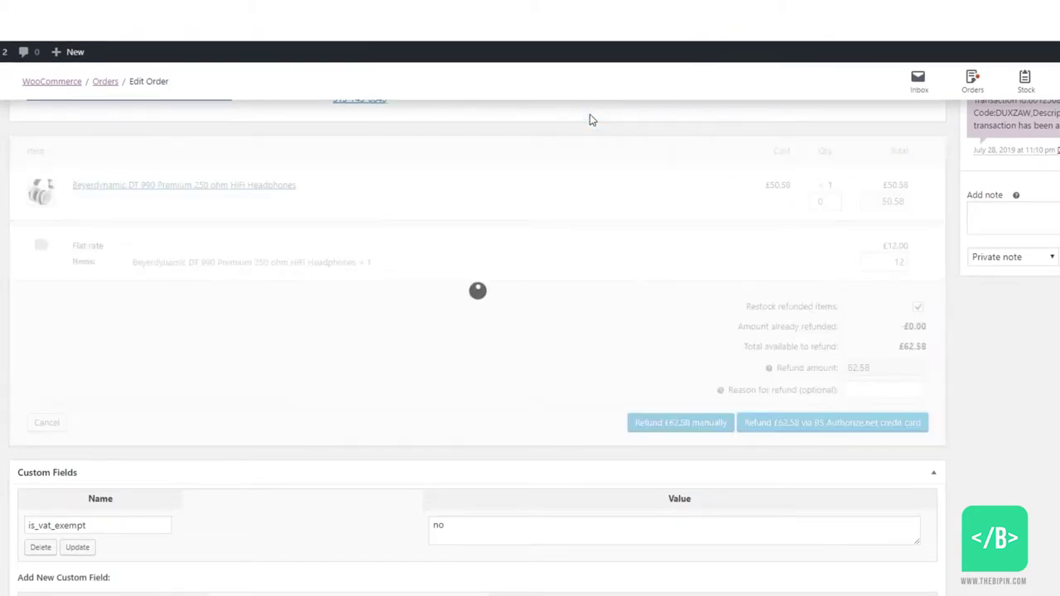
- Review the refunded order's details and notes, view its Authorize.net customer checkout transaction status, and close the transaction
scroll(582, 220, up, 3)
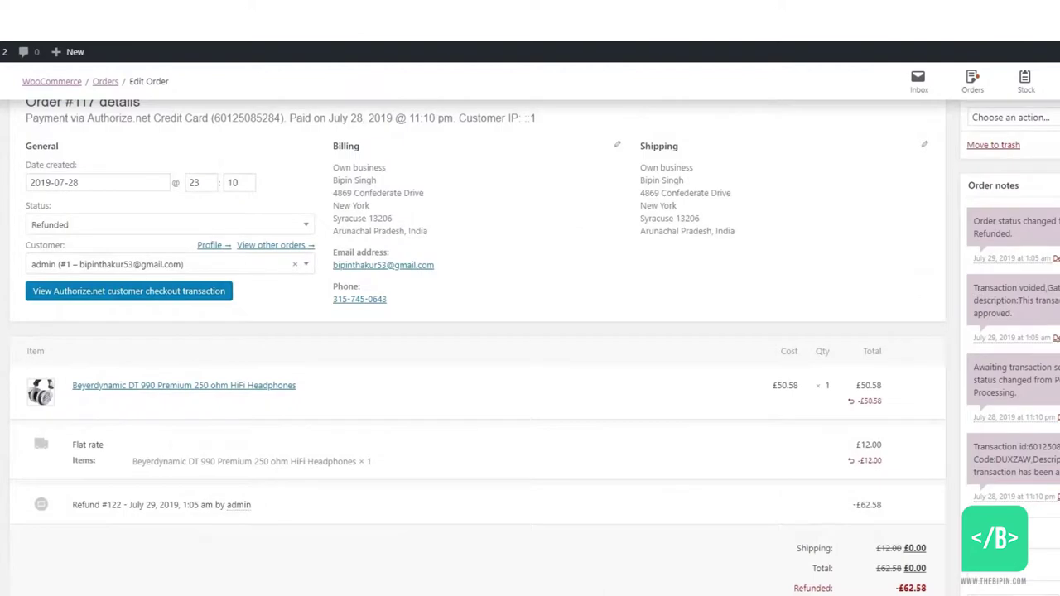
scroll(390, 378, up, 2)
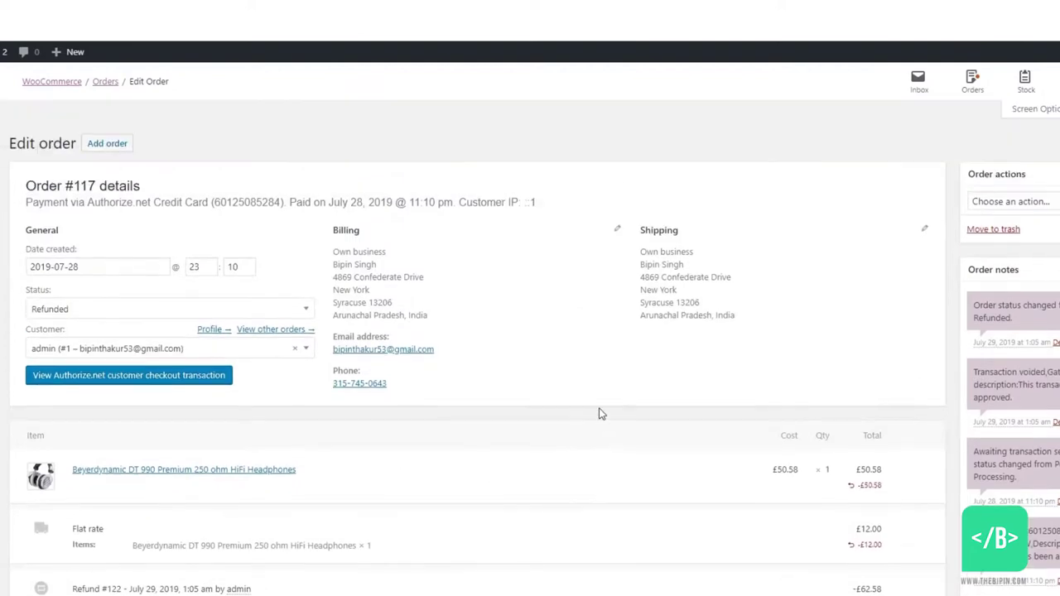
click(160, 376)
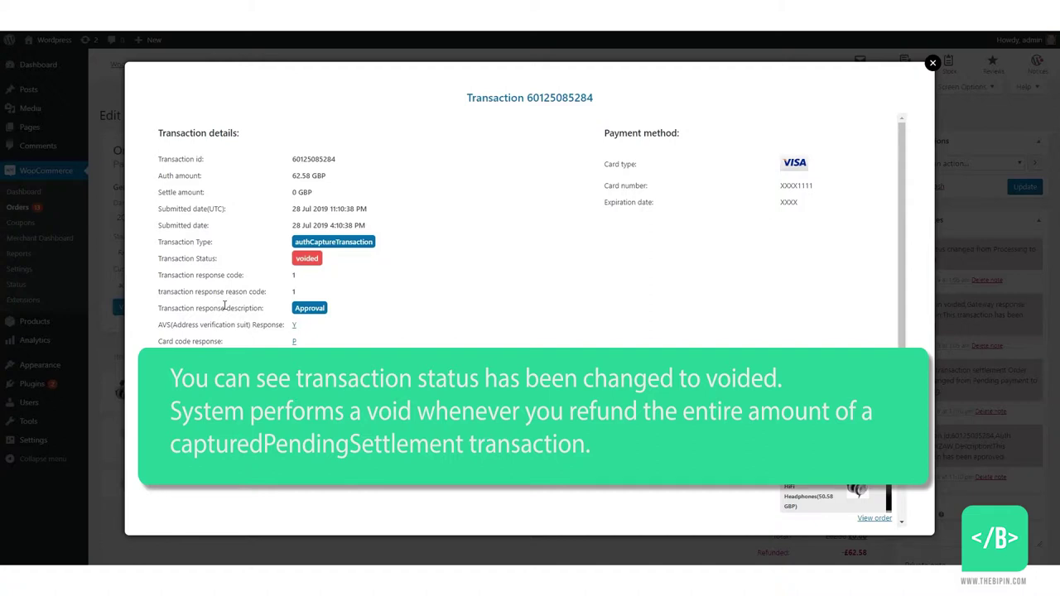
click(932, 65)
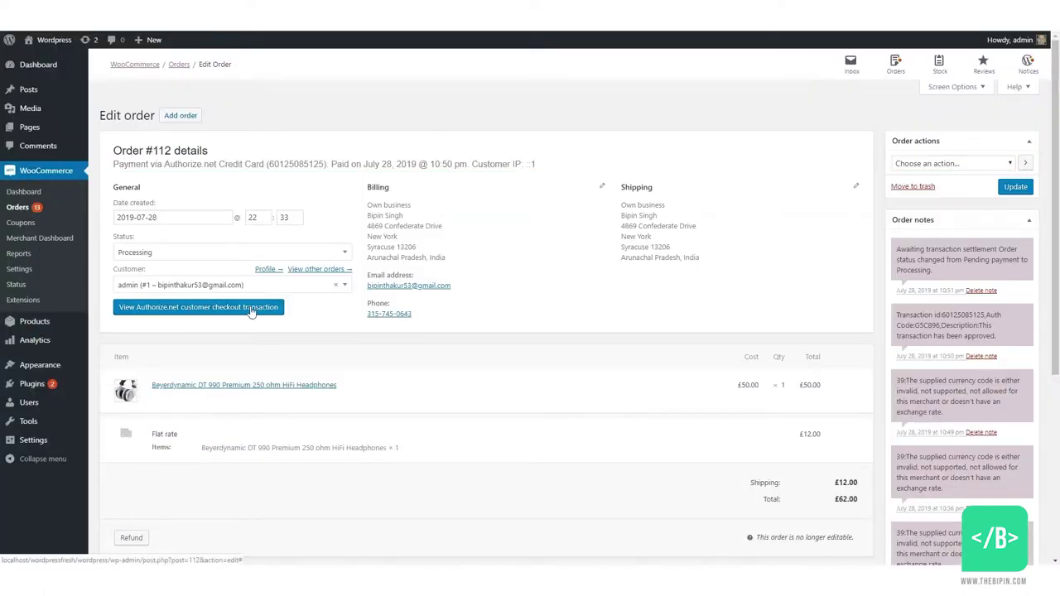
- Check the £62.00 order's Authorize.net transaction status, and refund £1.00 of its flat rate shipping via BS Authorize.net credit card
click(249, 306)
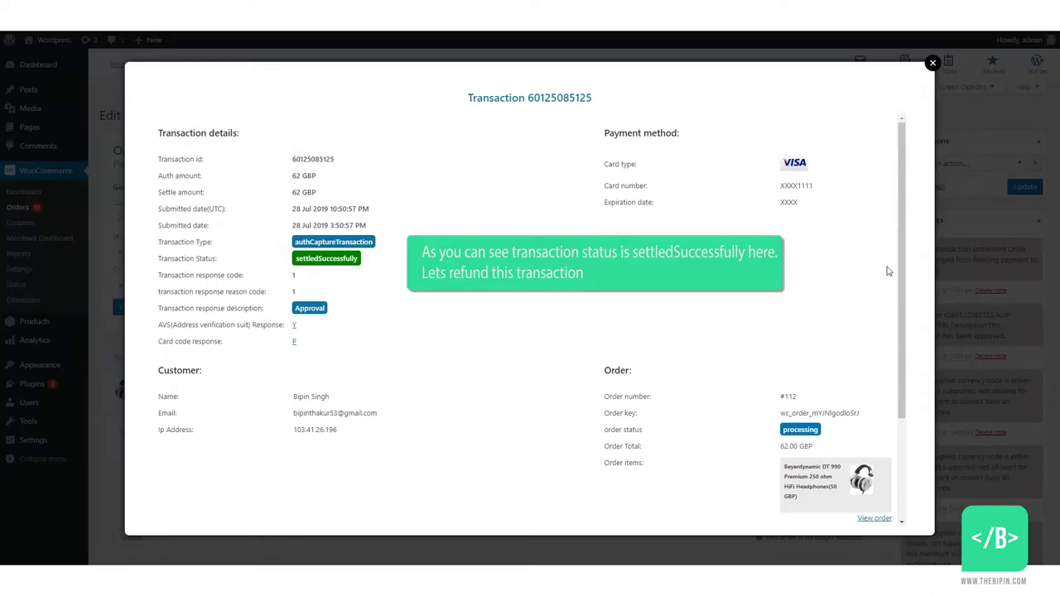
click(932, 63)
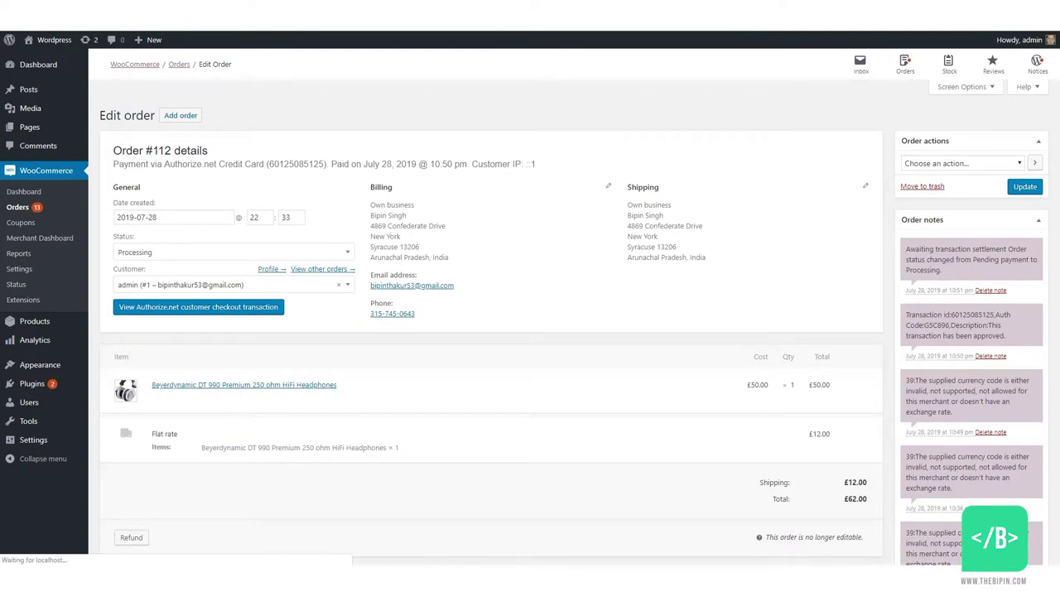
scroll(236, 315, down, 3)
scroll(289, 321, down, 1)
scroll(170, 384, up, 2)
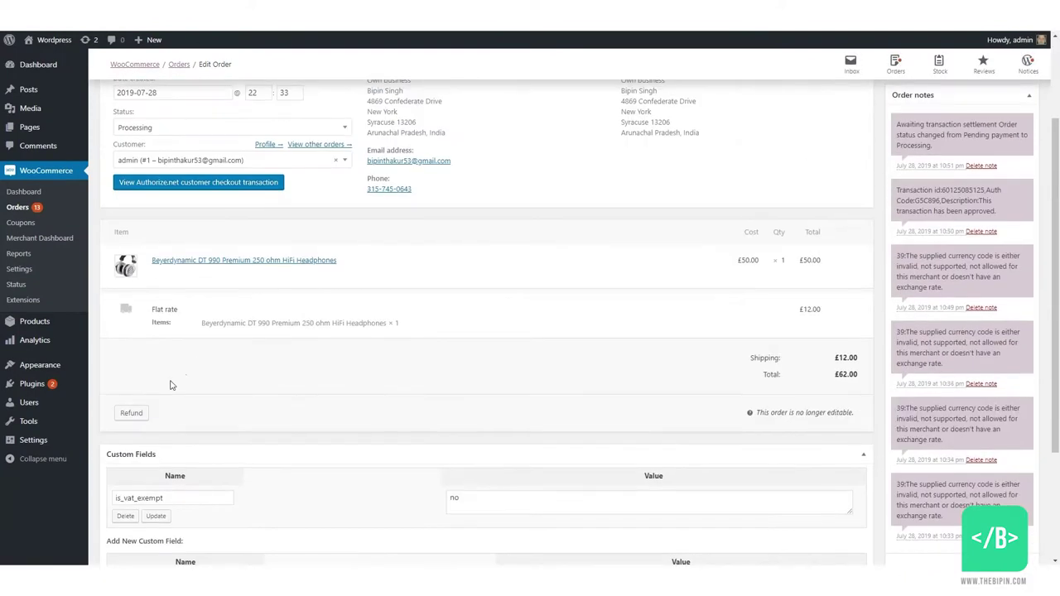
click(131, 414)
click(825, 325)
text(1)
click(721, 323)
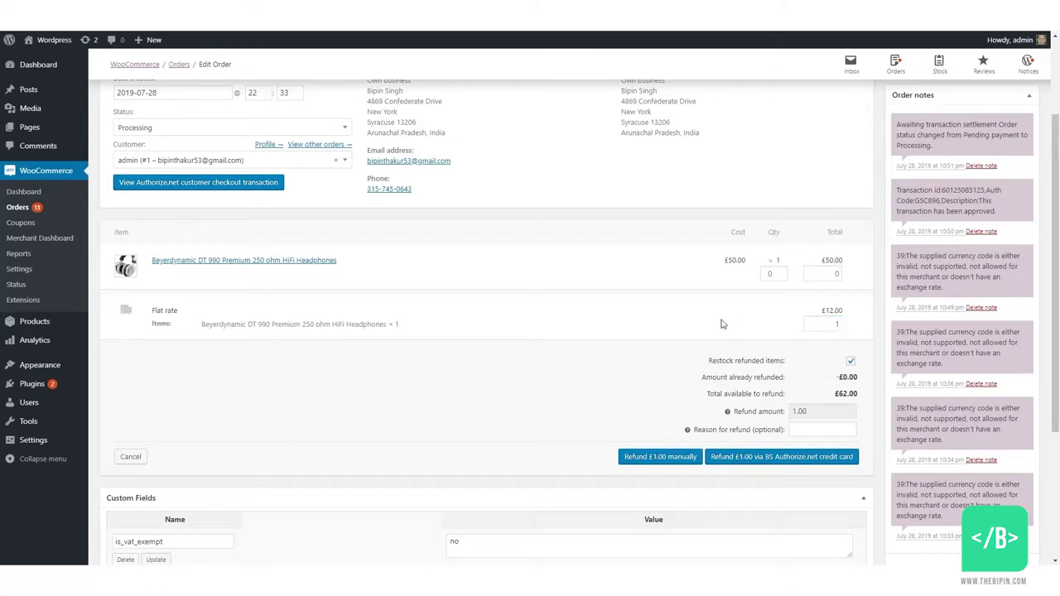
scroll(779, 397, down, 1)
click(785, 403)
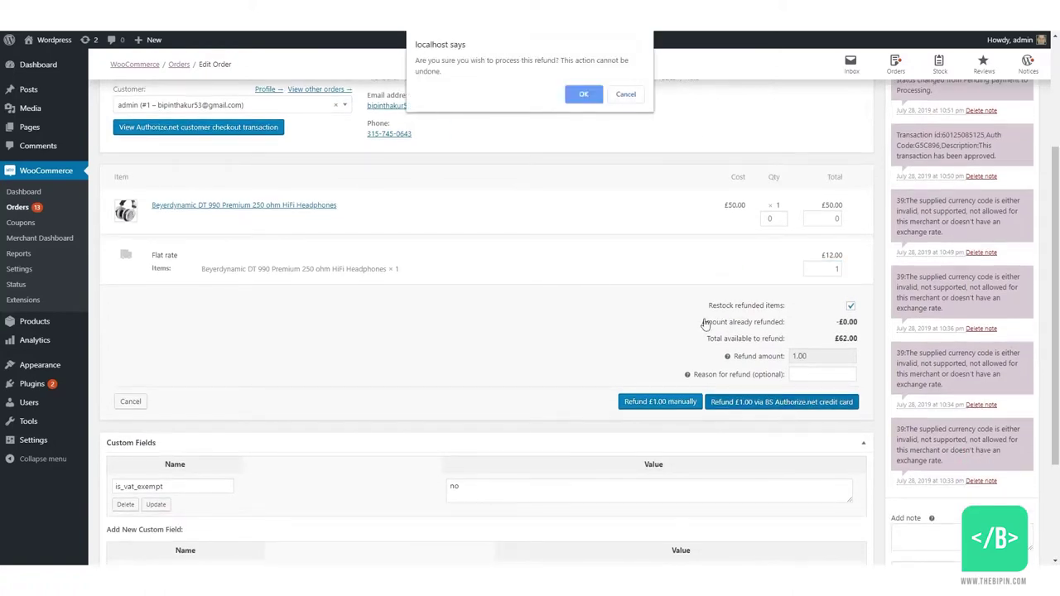
click(589, 95)
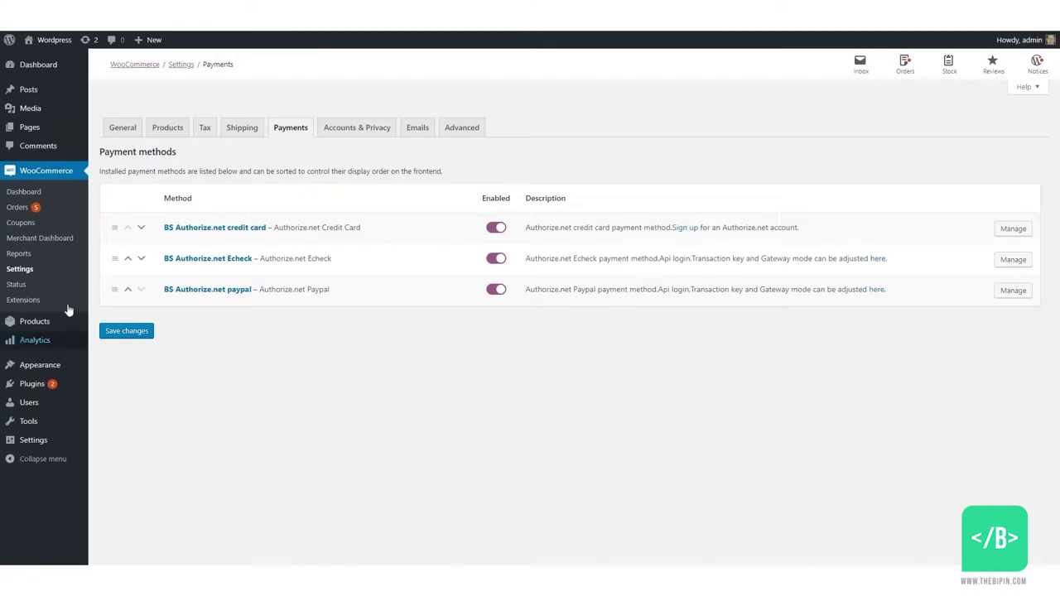
- Open the Merchant Dashboard and follow its link to configure the Authorize.net API login and transaction key
click(59, 240)
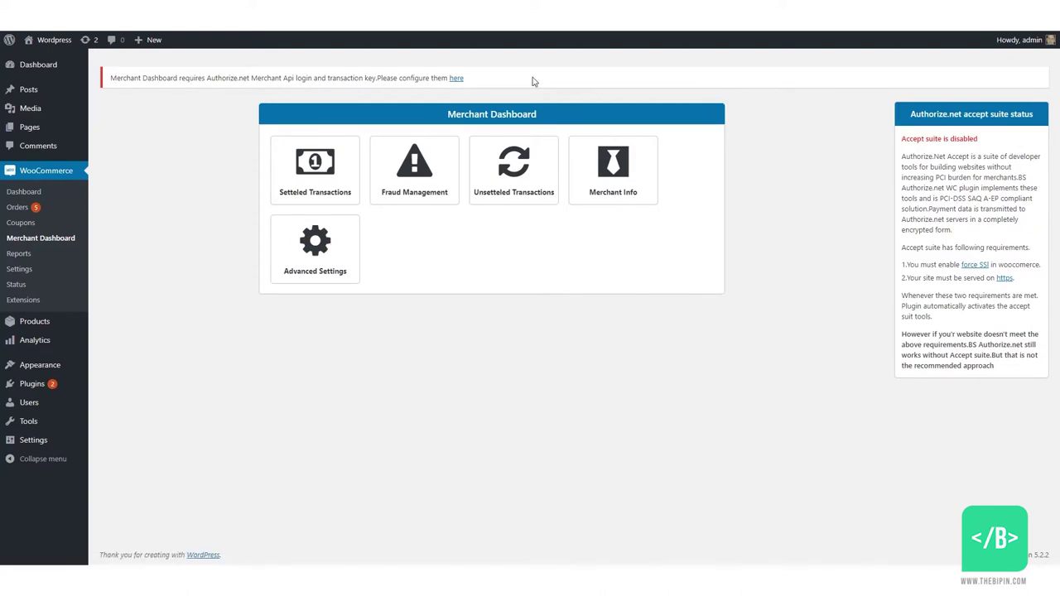
click(456, 79)
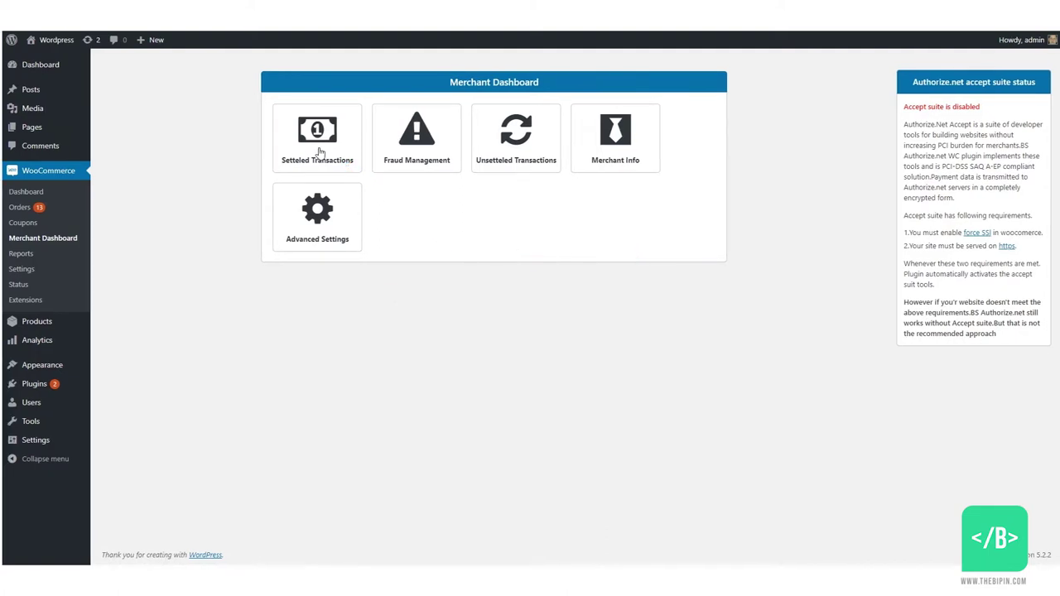
- Open the settled transactions and load the batches for the range 06/30/2019 - 07/29/2019, leaving the date picker without changes
click(317, 153)
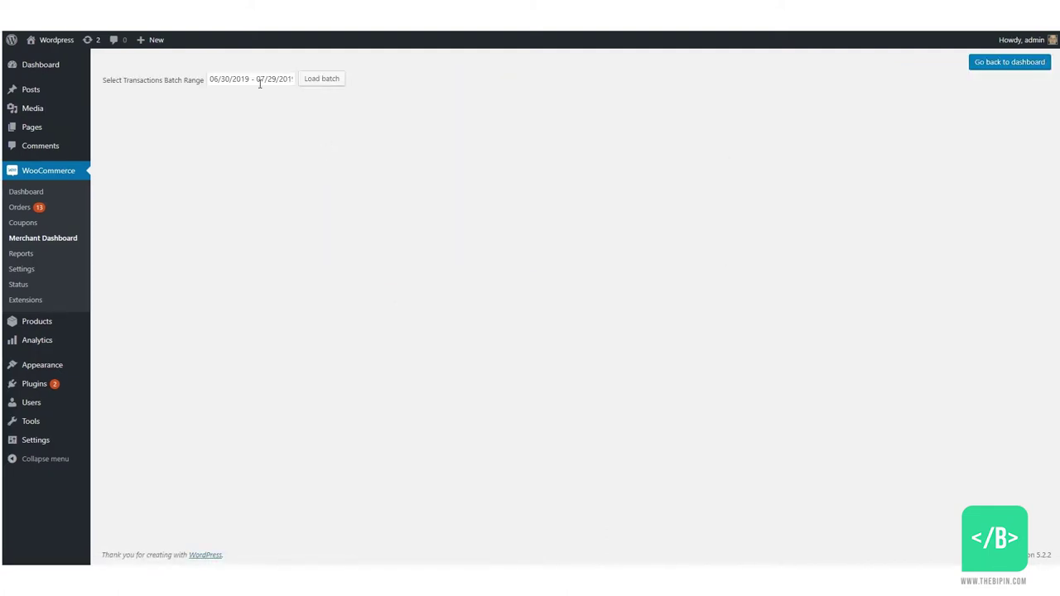
click(258, 80)
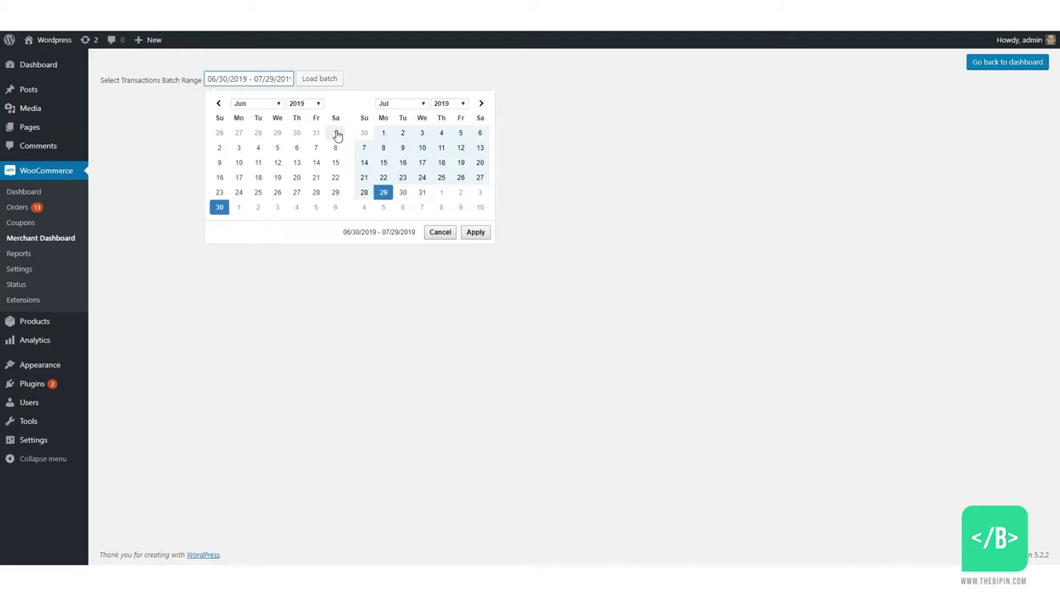
click(439, 232)
click(328, 79)
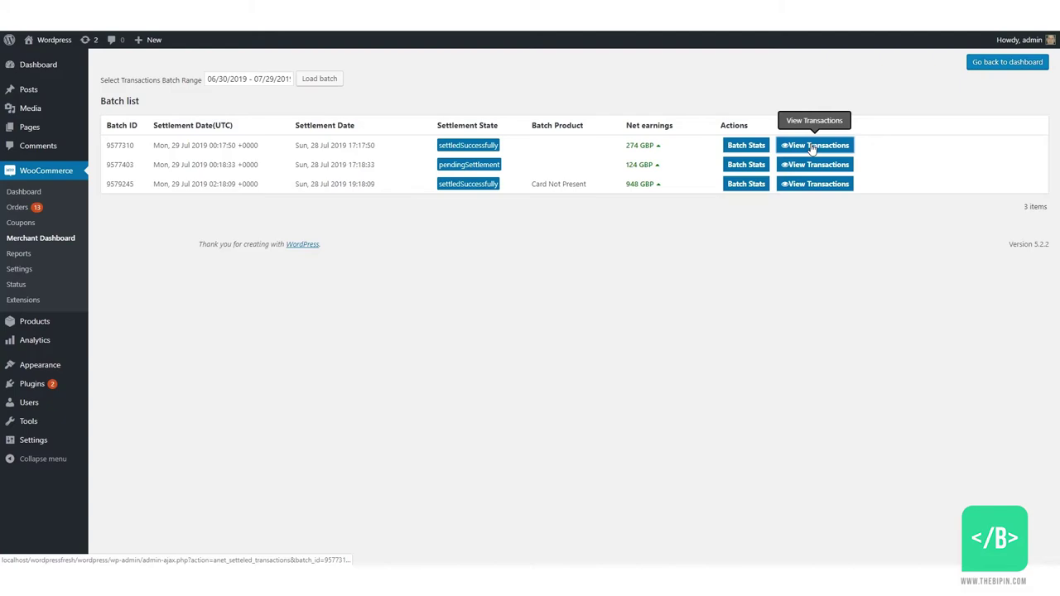
- View the first batch's transactions, examine the full details of its topmost transaction, and close both windows
click(811, 146)
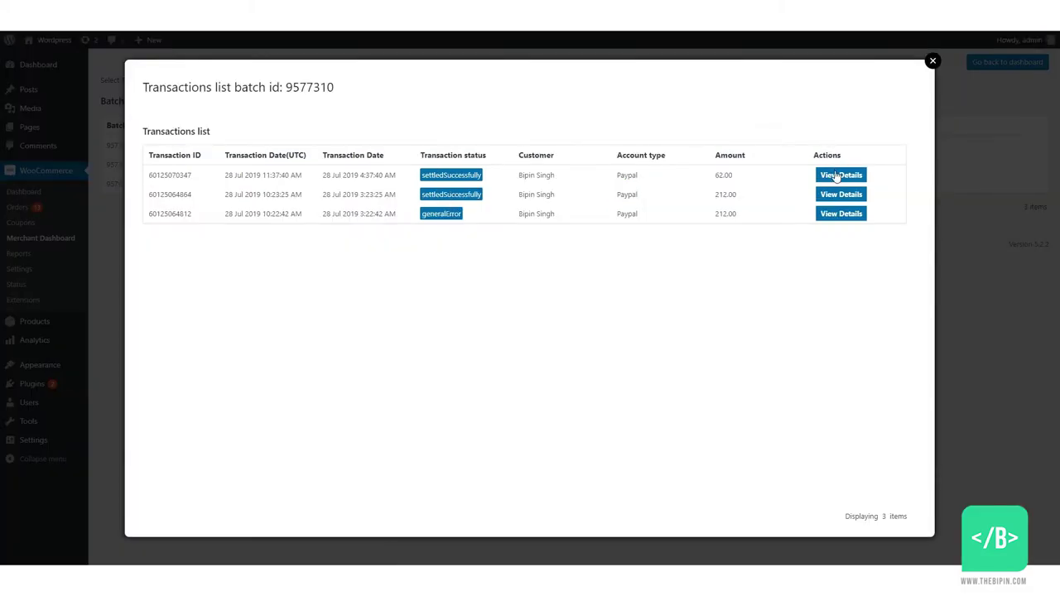
click(834, 173)
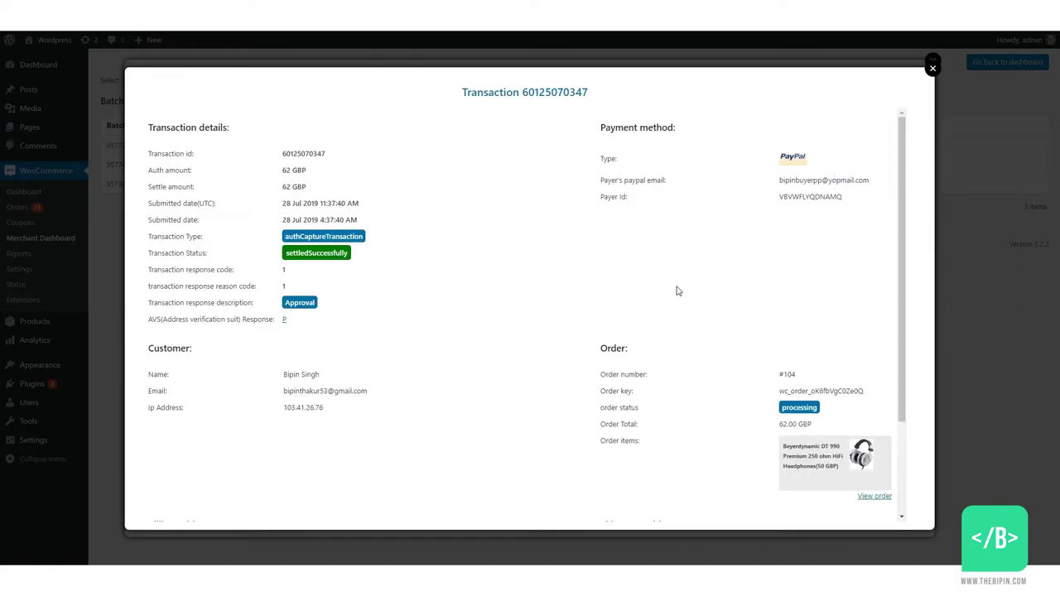
scroll(674, 292, down, 3)
scroll(674, 292, up, 3)
click(932, 68)
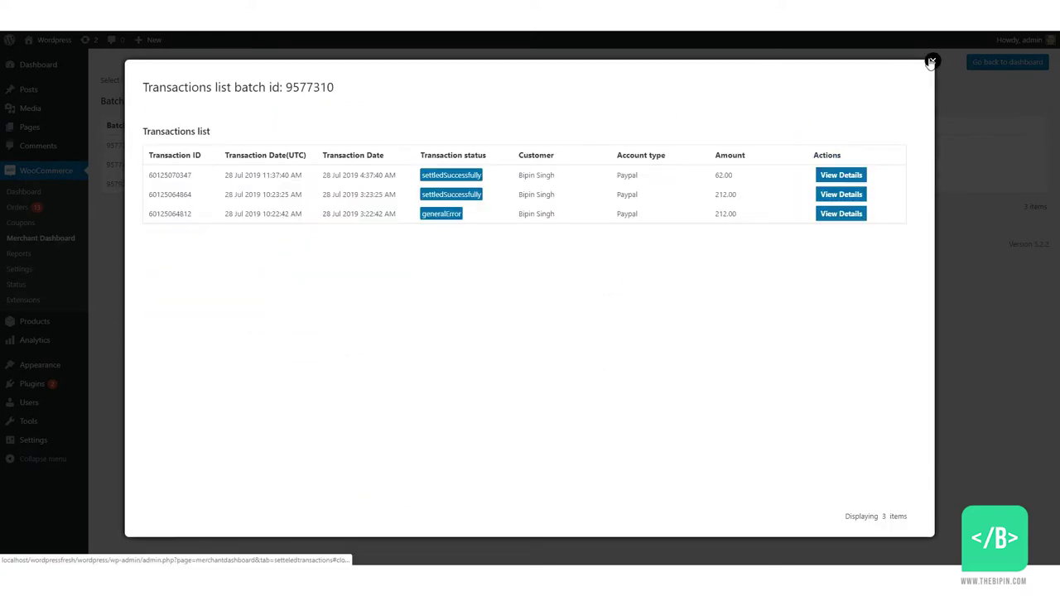
click(931, 63)
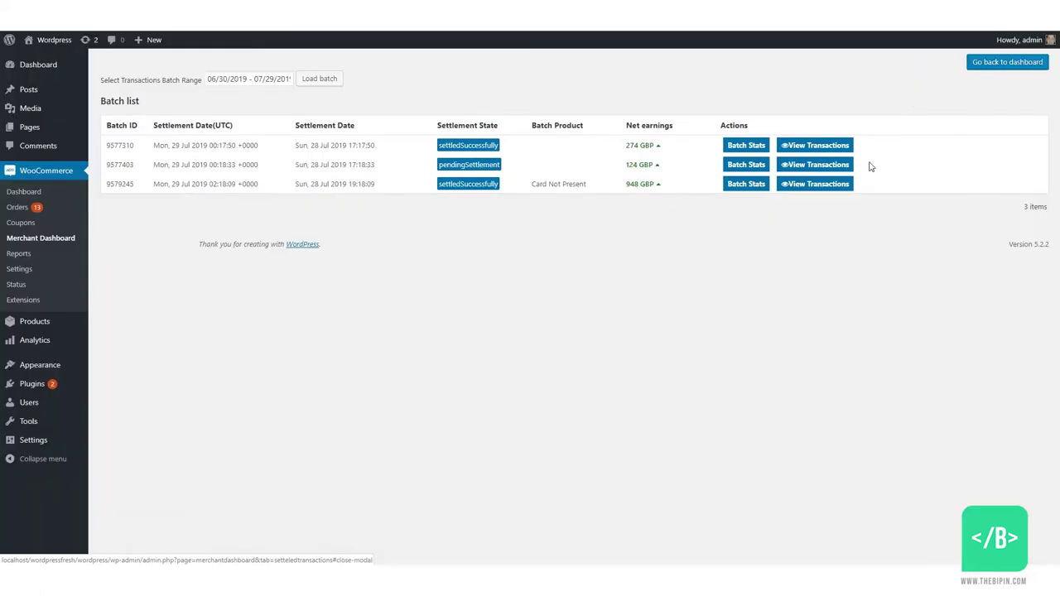
- Examine the first batch's statistics, including its earnings and refunds charts and summaries, and close them
click(744, 182)
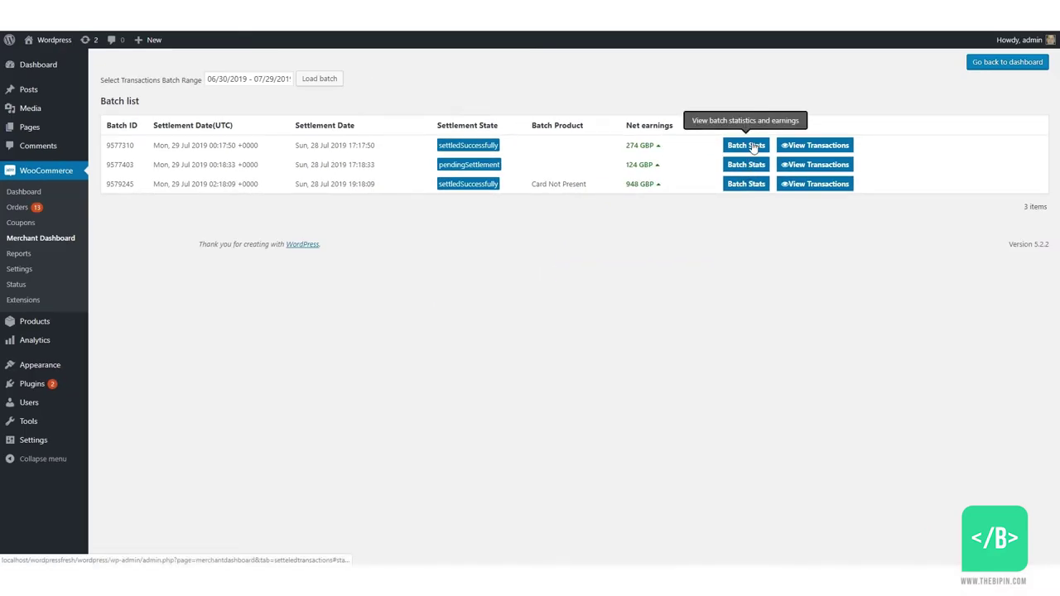
click(754, 147)
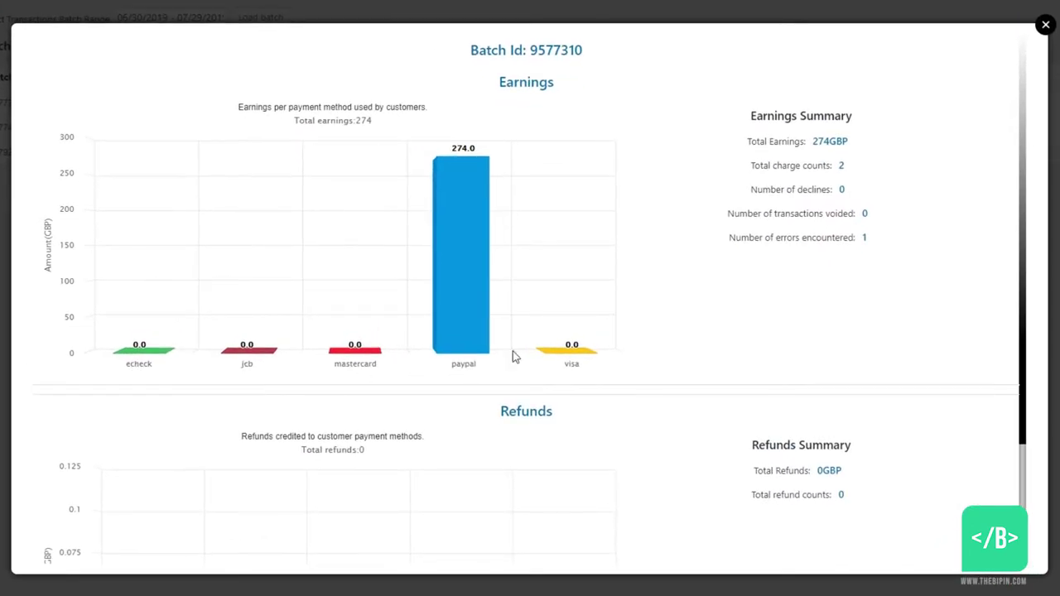
scroll(478, 502, down, 2)
scroll(787, 390, up, 2)
mouse_move(468, 170)
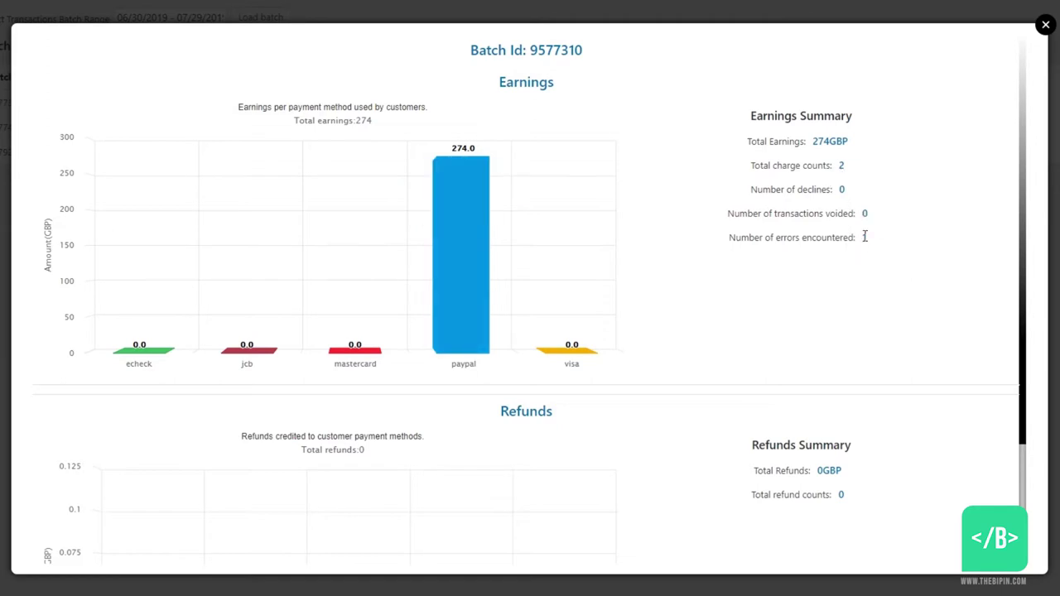
click(1045, 27)
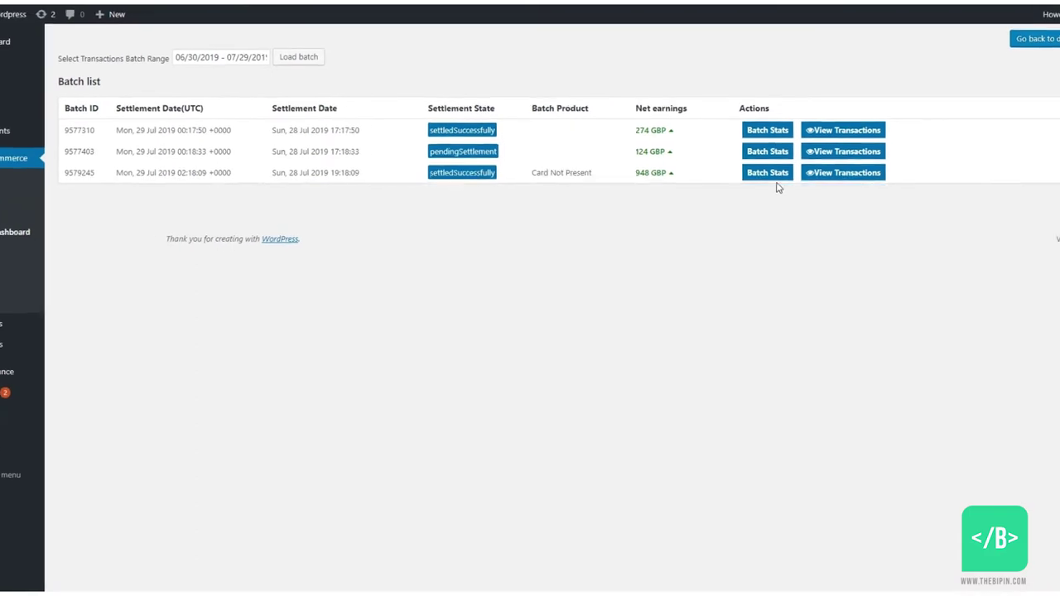
- Examine the second batch's earnings and refunds statistics, including its echeck earnings, and close them
click(750, 163)
scroll(533, 295, down, 3)
scroll(287, 247, up, 3)
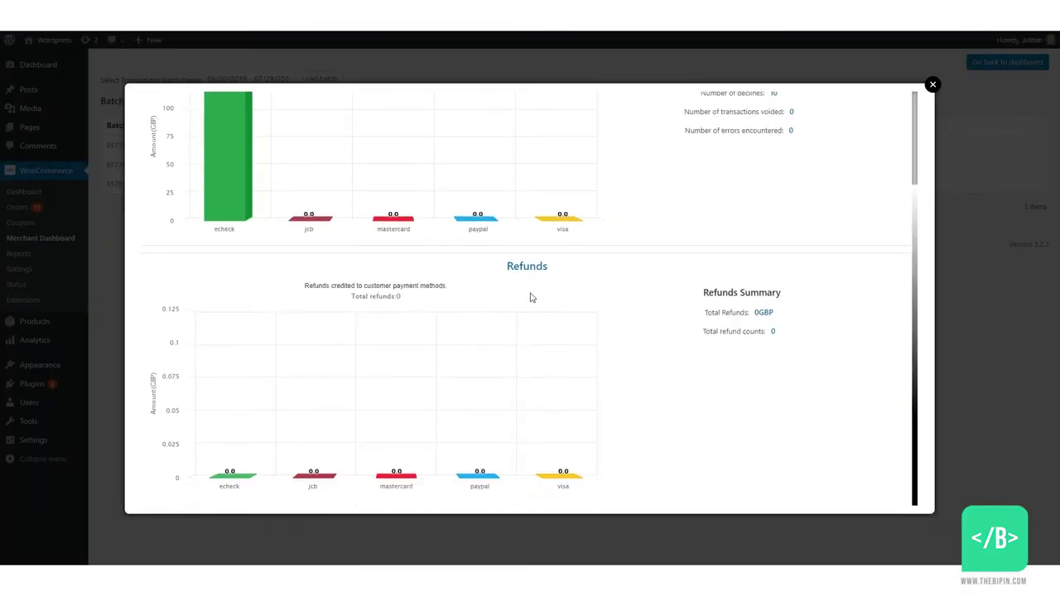
mouse_move(247, 245)
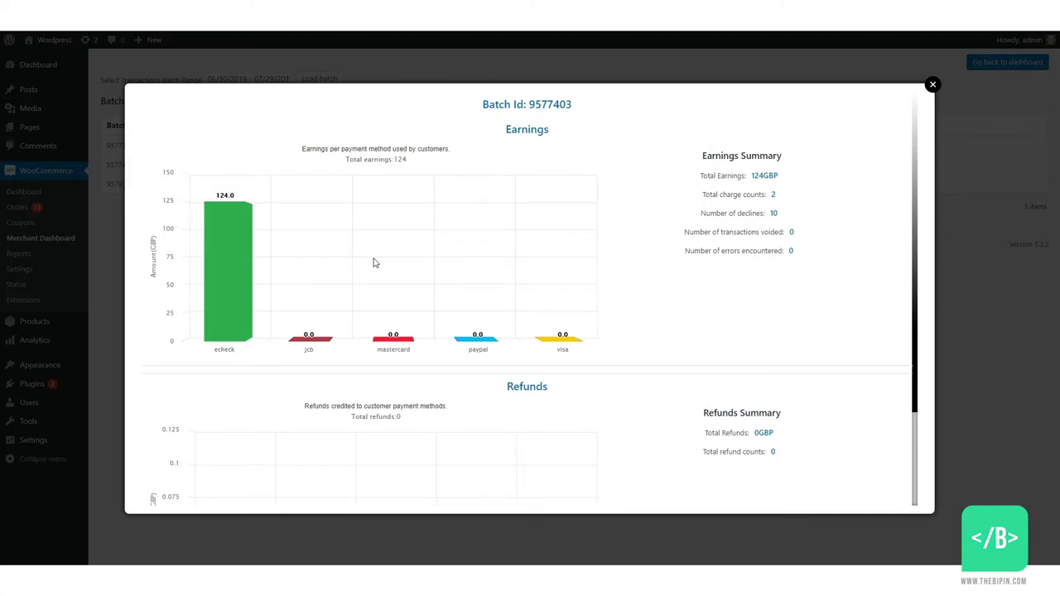
click(931, 84)
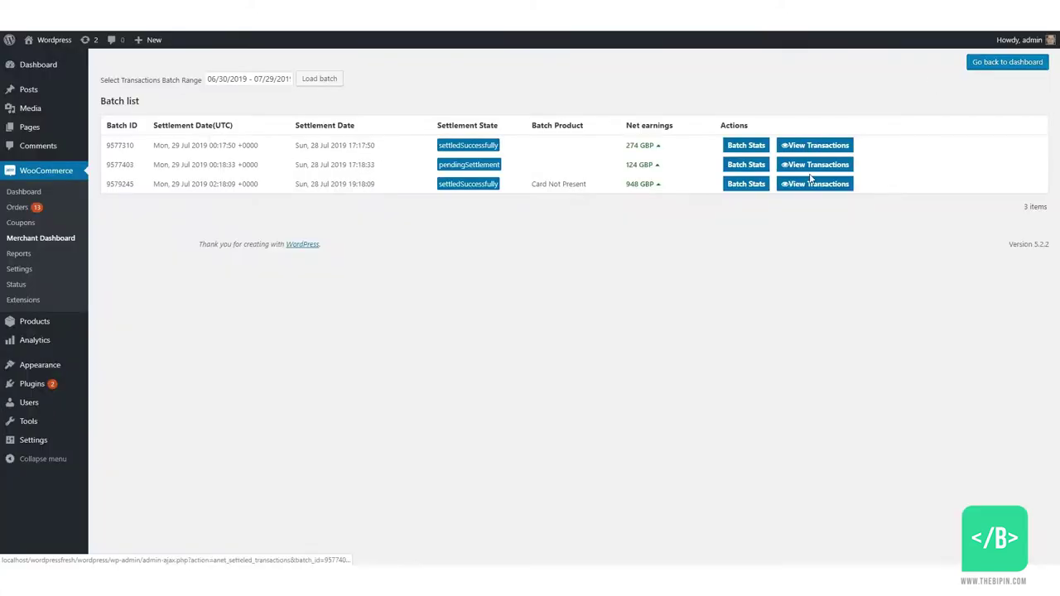
- Examine the third batch's statistics, checking the visa and mastercard earnings details and the refunds chart
click(757, 185)
mouse_move(567, 330)
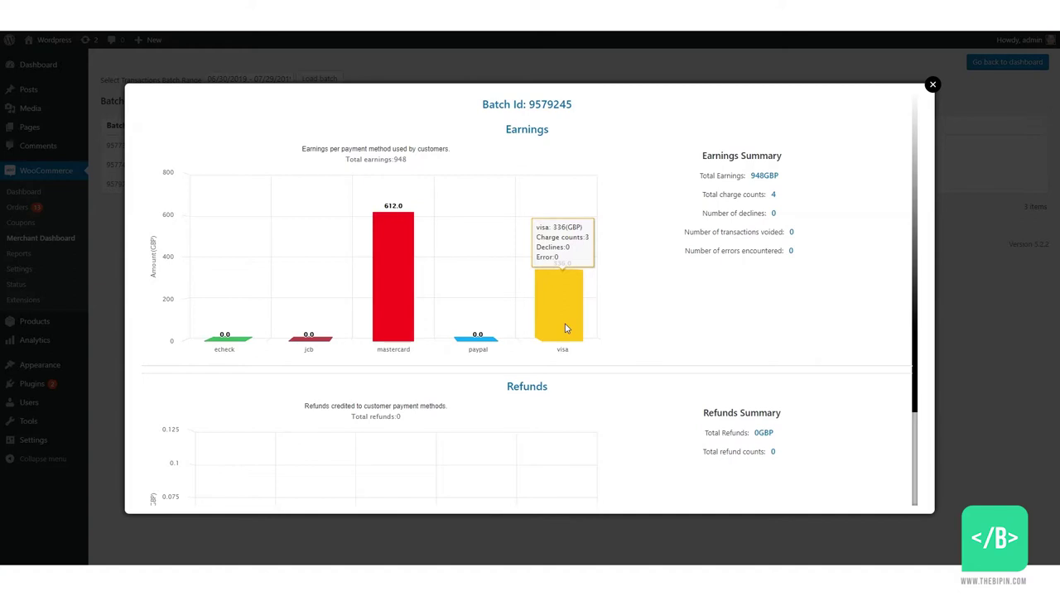
mouse_move(393, 289)
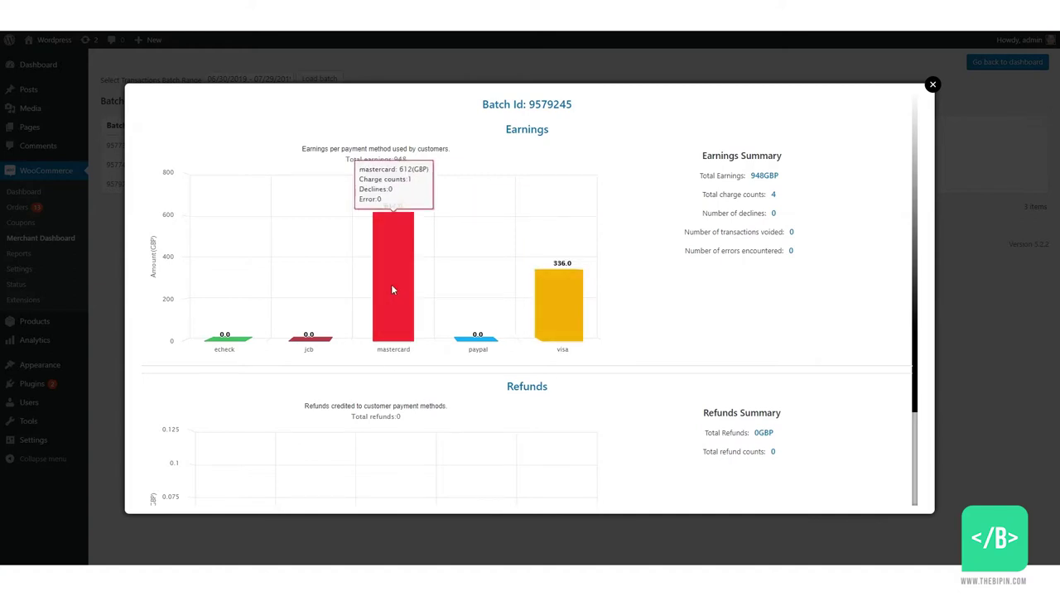
scroll(684, 249, down, 2)
mouse_move(560, 480)
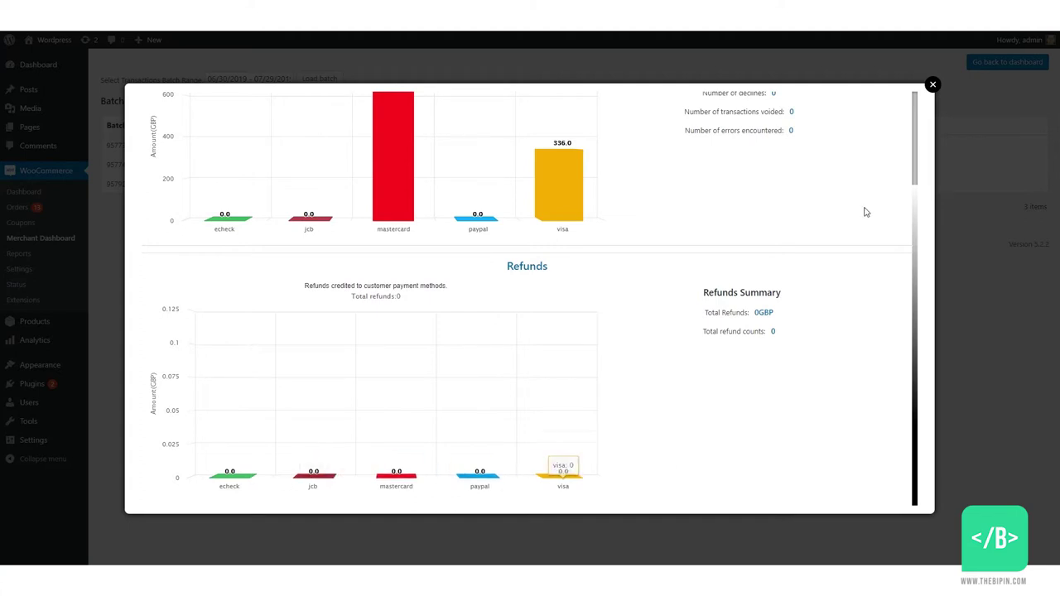
- Review the third batch's earnings and refunds statistics once more and close them
scroll(864, 211, up, 2)
scroll(864, 212, down, 2)
click(932, 84)
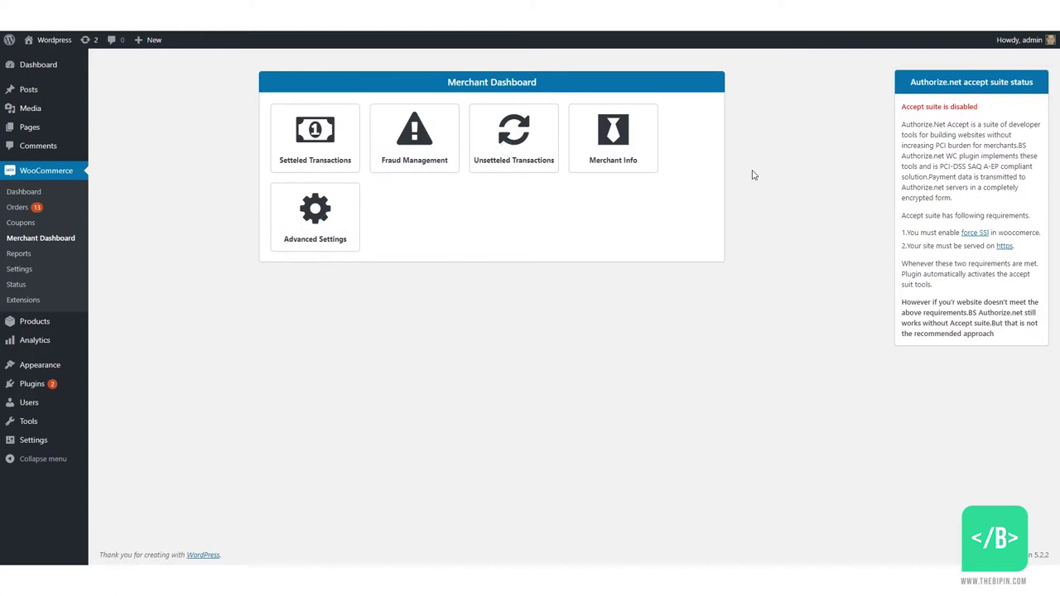
- In the unsettled transactions, examine the topmost transaction's details and its void explanation, cancelling without voiding it
click(513, 145)
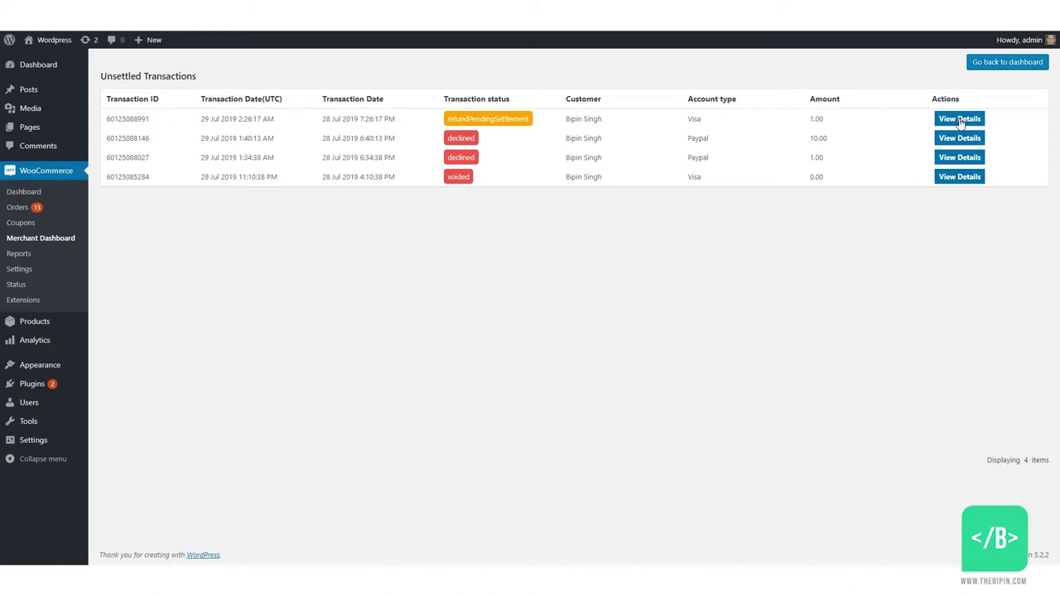
click(959, 119)
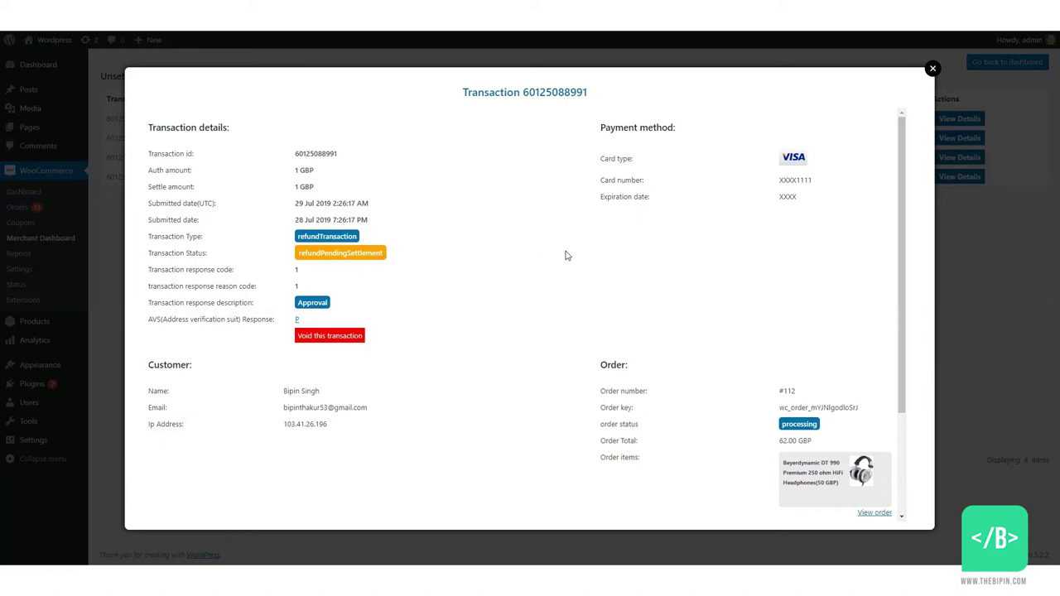
scroll(567, 256, down, 3)
scroll(567, 256, up, 3)
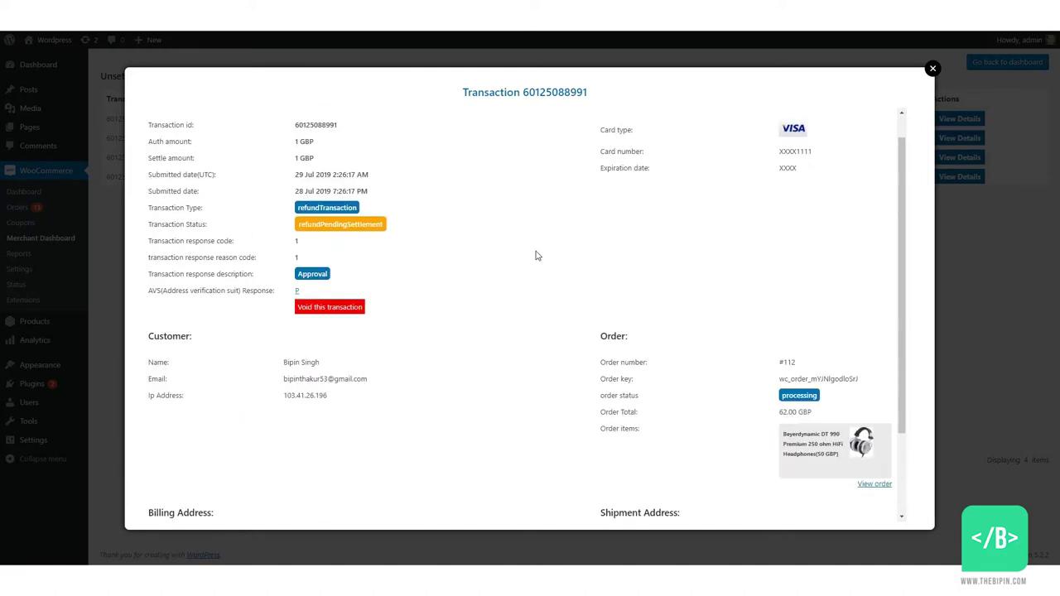
click(338, 307)
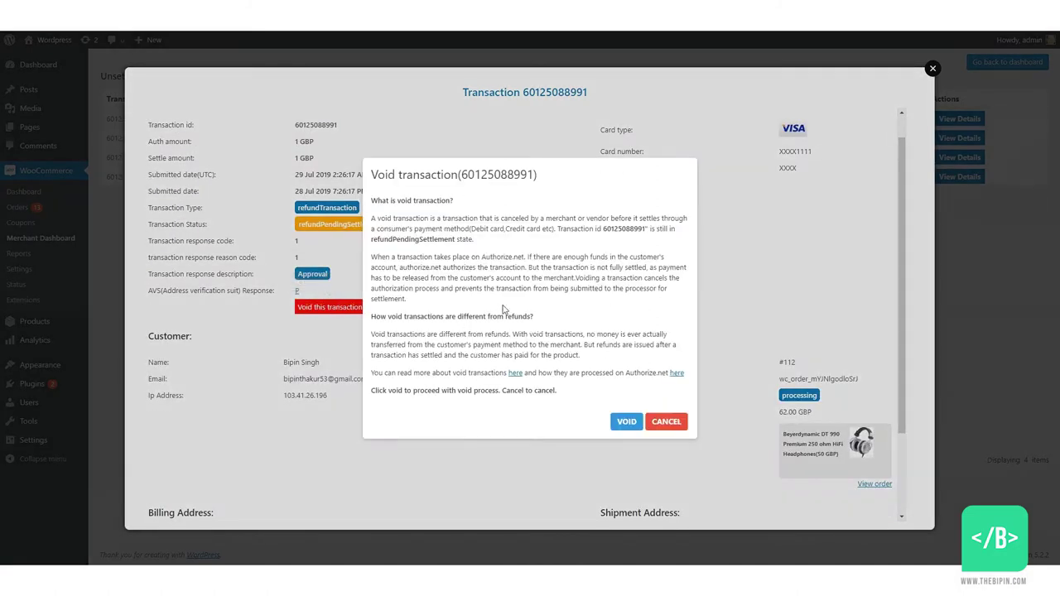
click(667, 423)
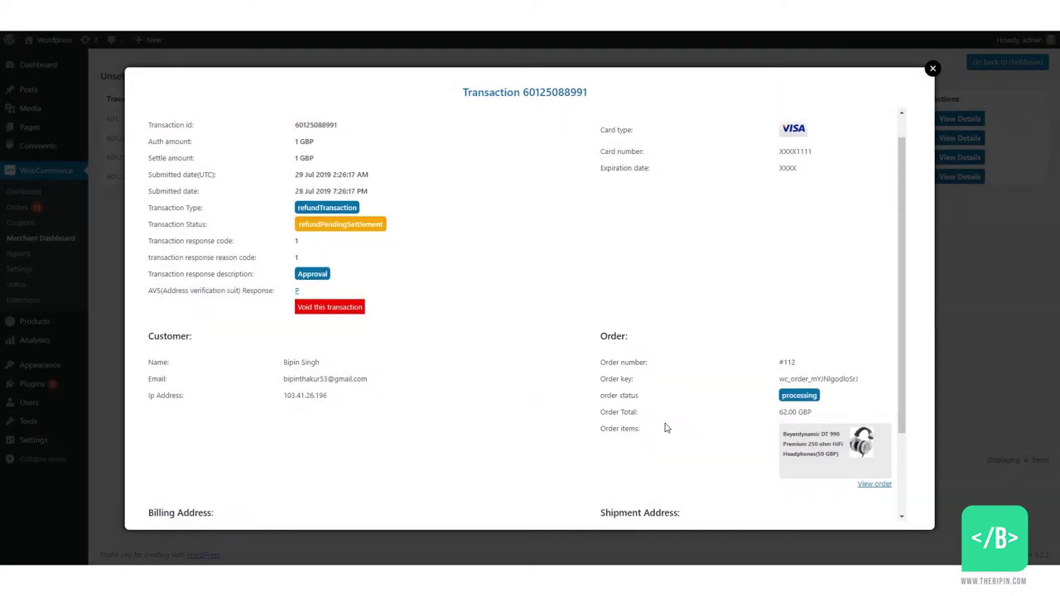
- Open the order linked to this transaction and examine its items, refund, totals and order notes
click(874, 484)
scroll(742, 280, down, 3)
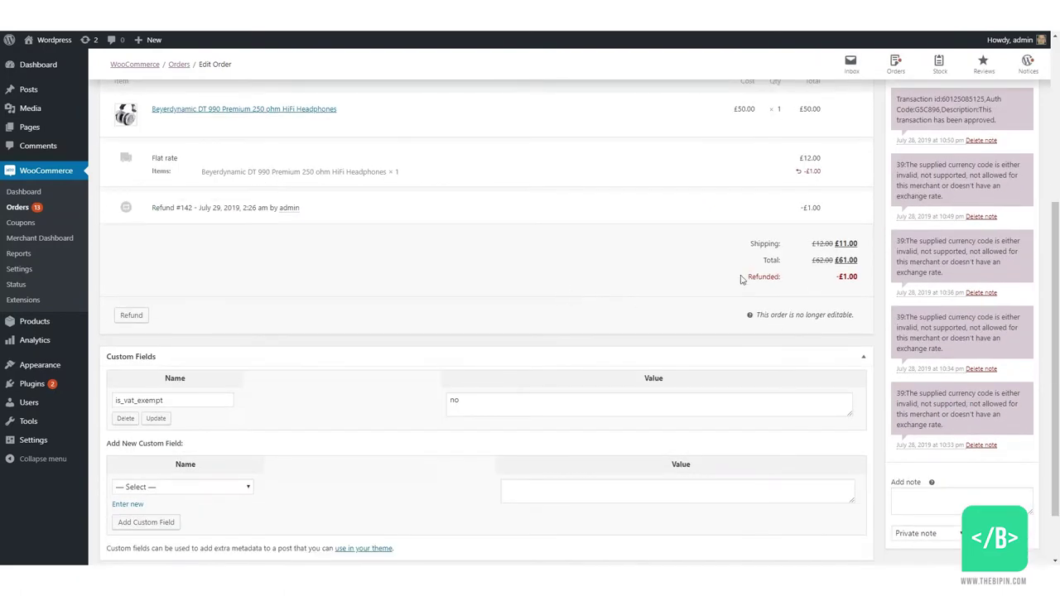
scroll(630, 281, up, 3)
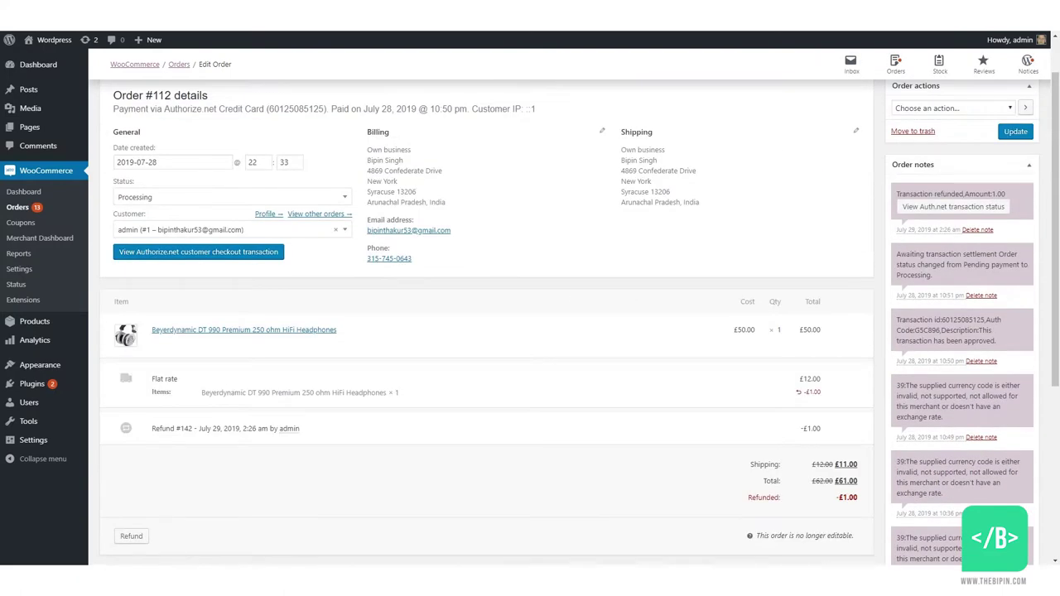
- Return to the unsettled transactions in the Merchant Dashboard and go back to the dashboard overview
click(41, 238)
click(509, 147)
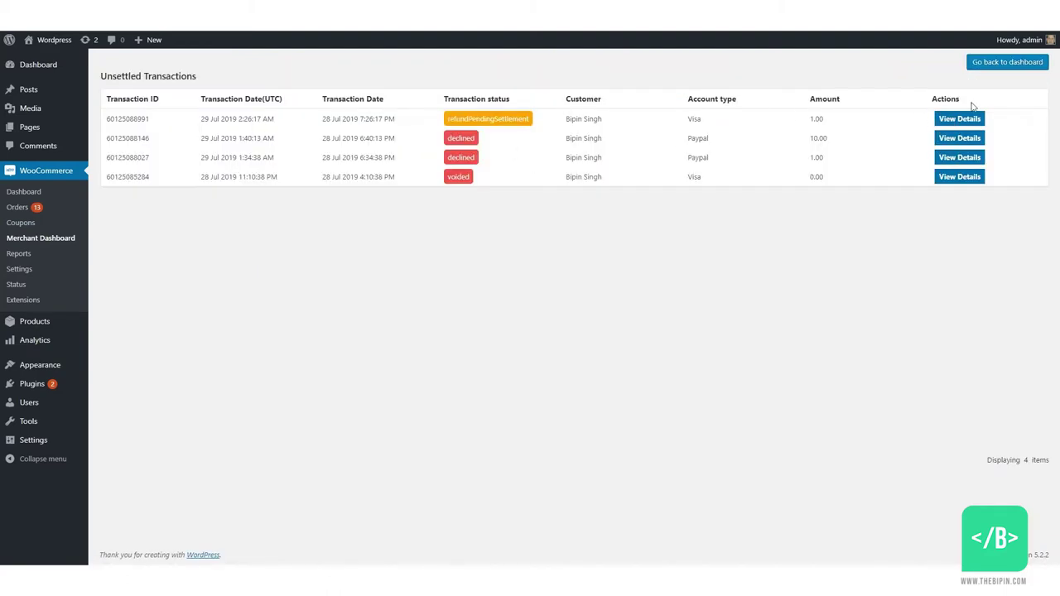
click(1005, 67)
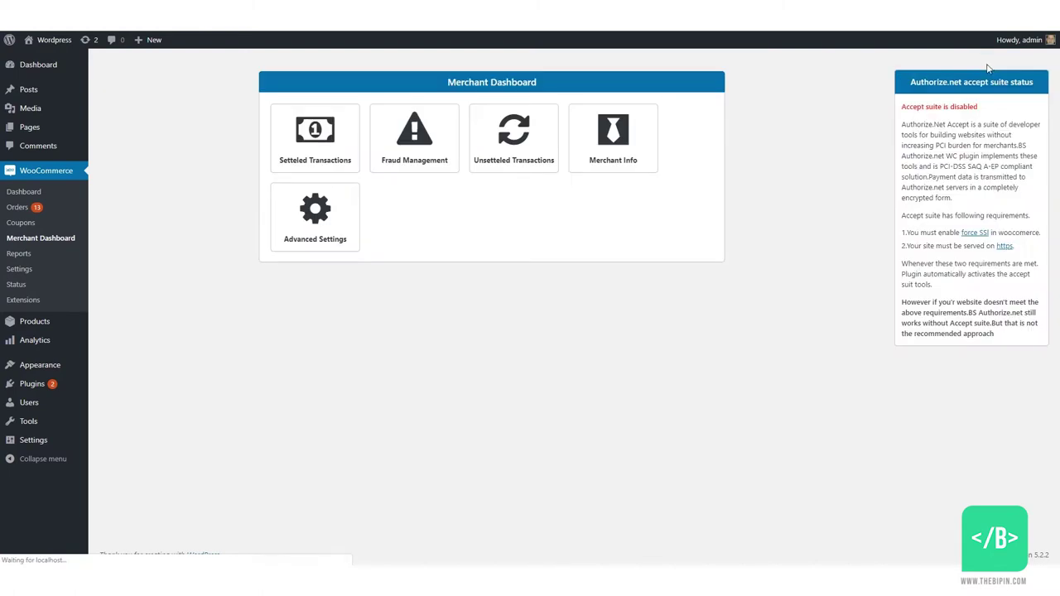
- View the merchant info and open the fraud management page of the Merchant Dashboard
click(607, 151)
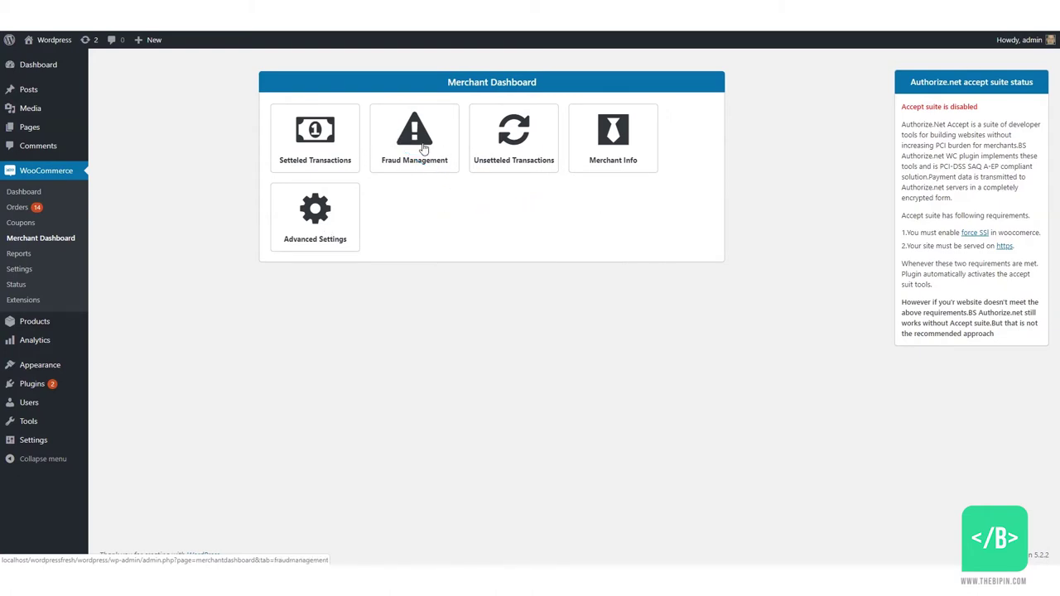
click(424, 148)
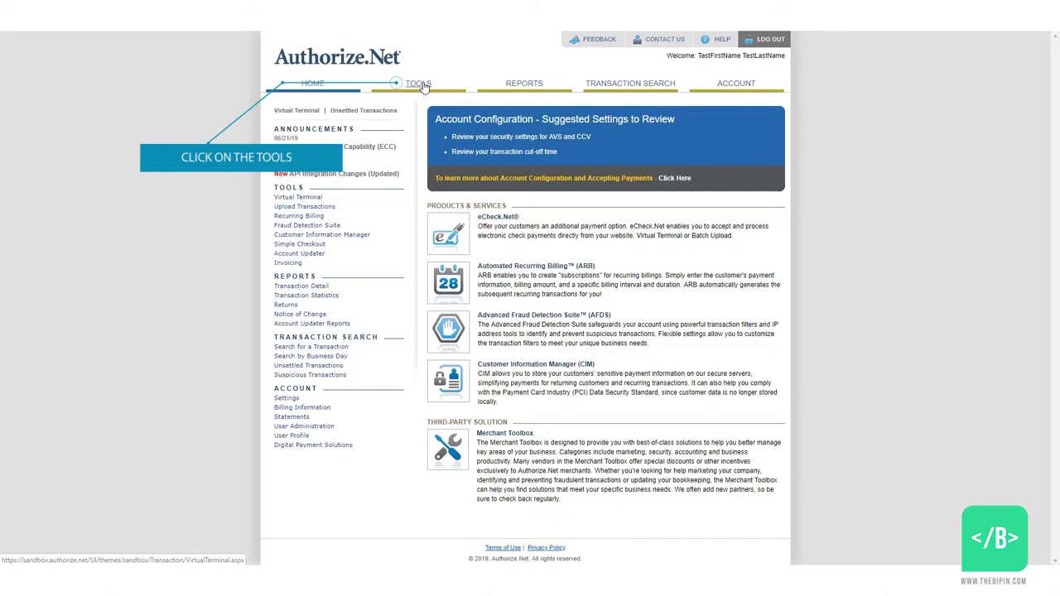
- In Authorize.Net's Fraud Detection Suite, set the Daily Velocity Filter to 1 transaction per day with "Authorize and hold for review", and save and enable it
click(421, 86)
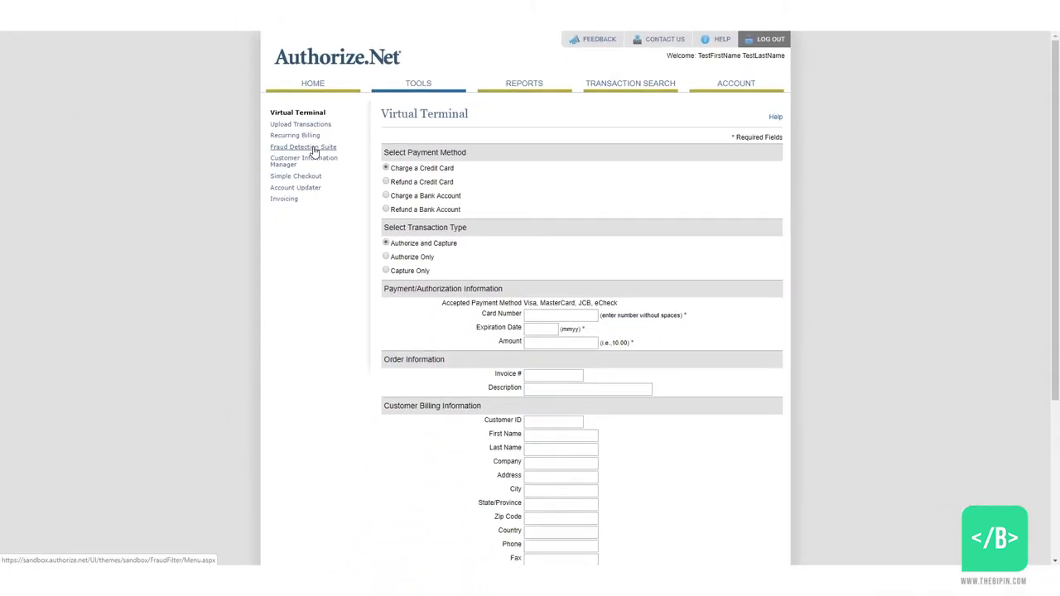
click(314, 151)
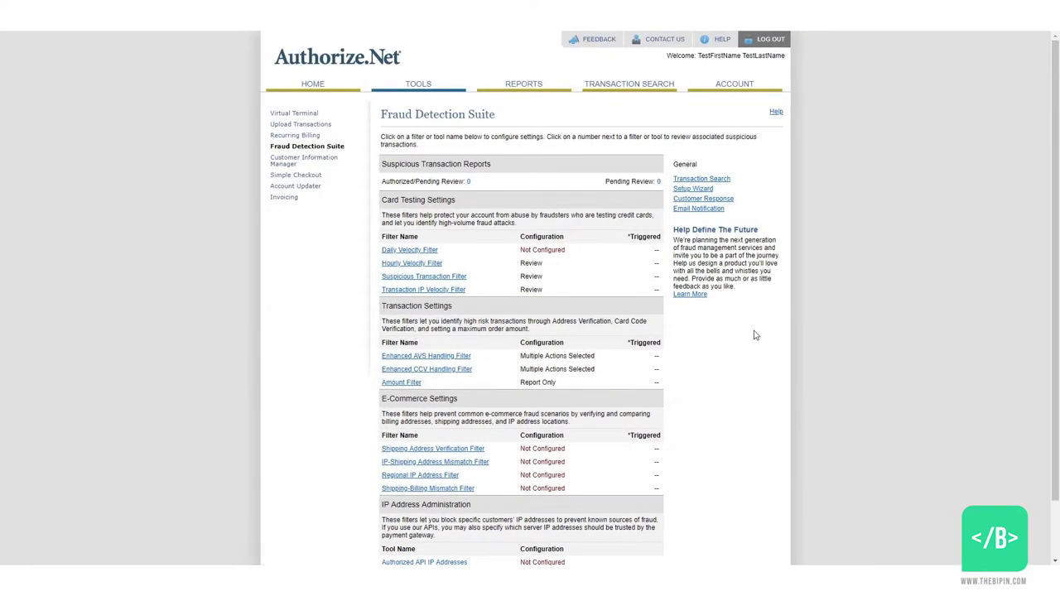
click(422, 252)
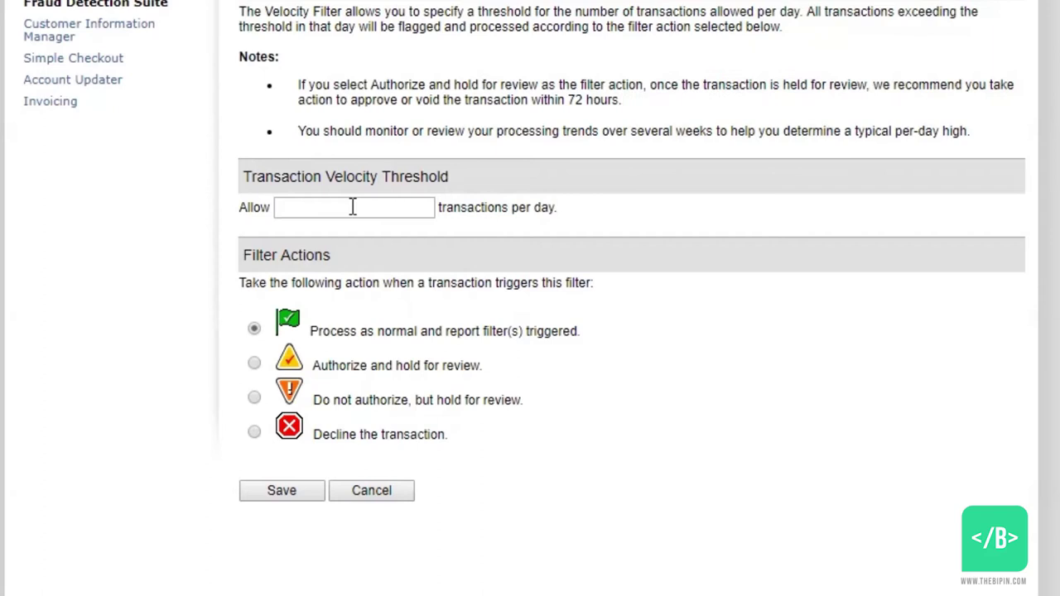
click(352, 207)
text(1)
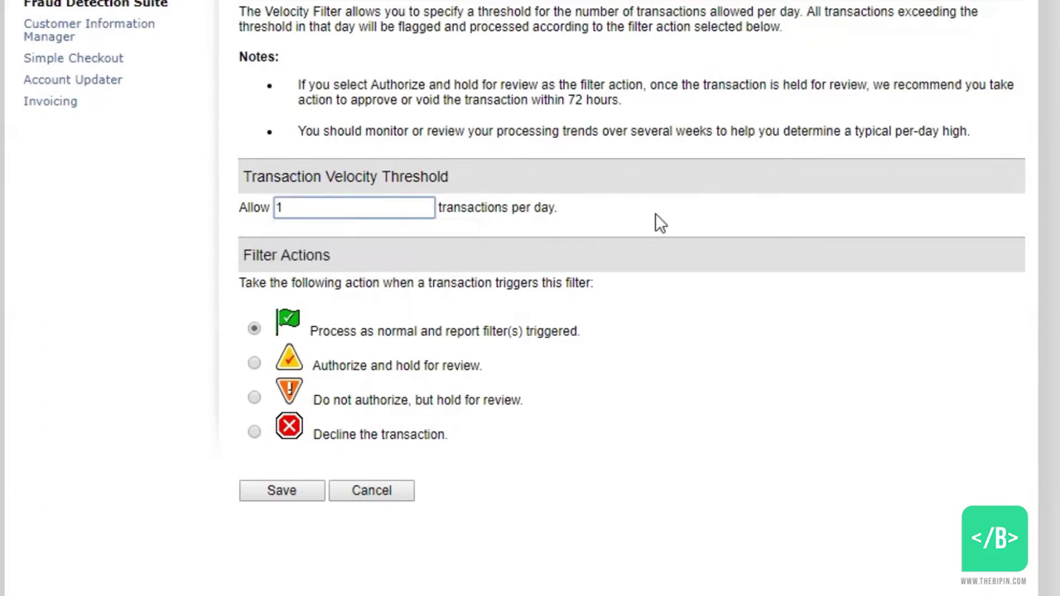
click(658, 221)
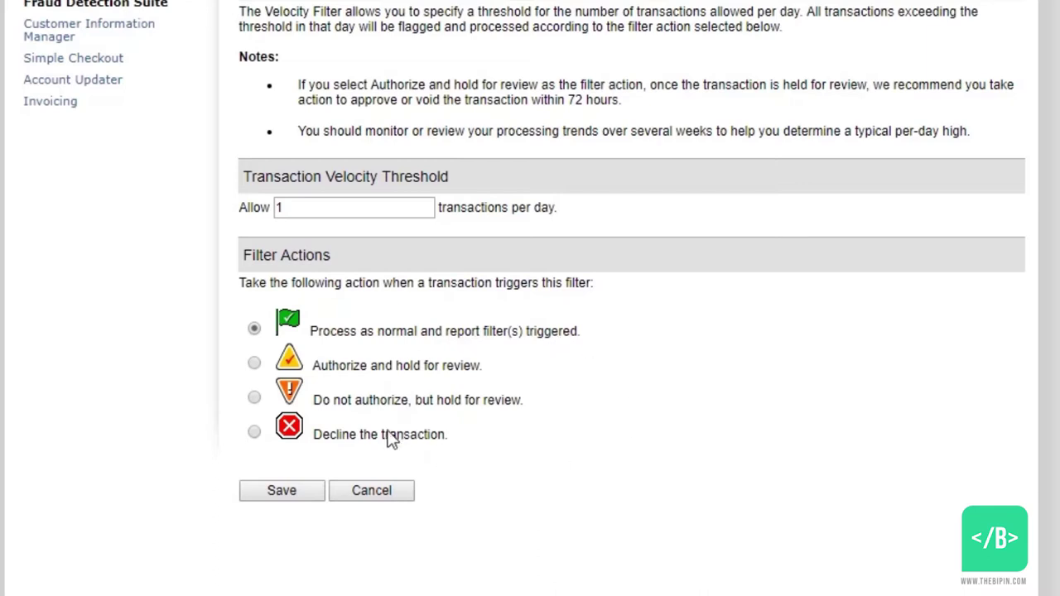
click(254, 365)
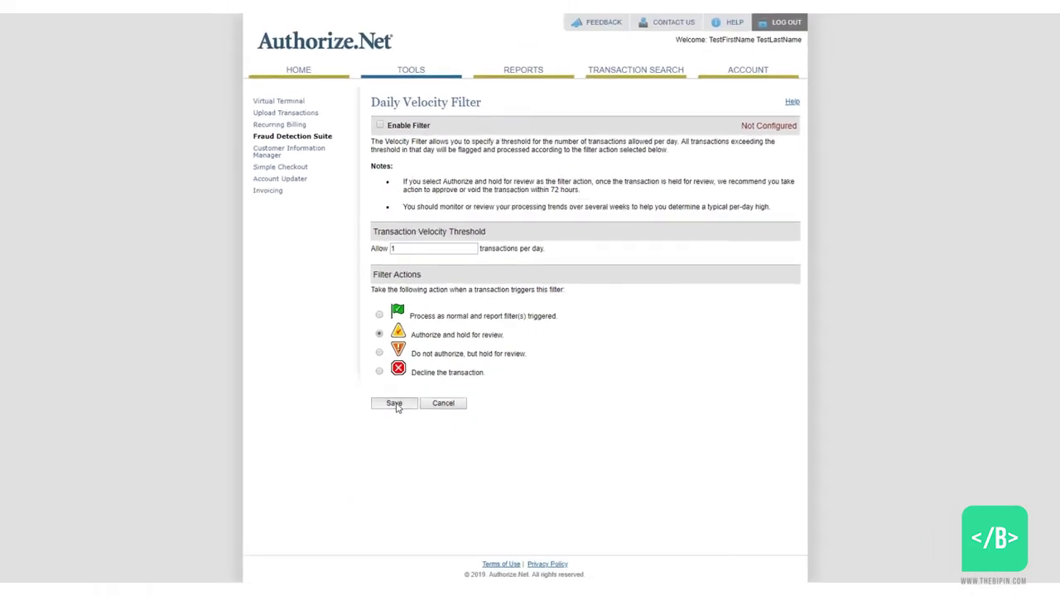
click(395, 404)
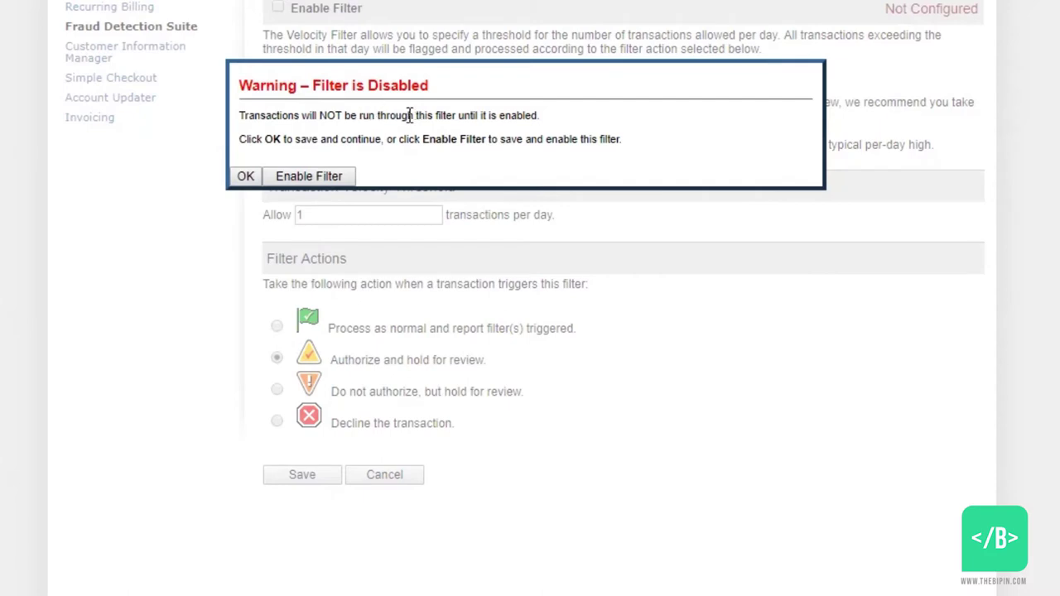
click(322, 177)
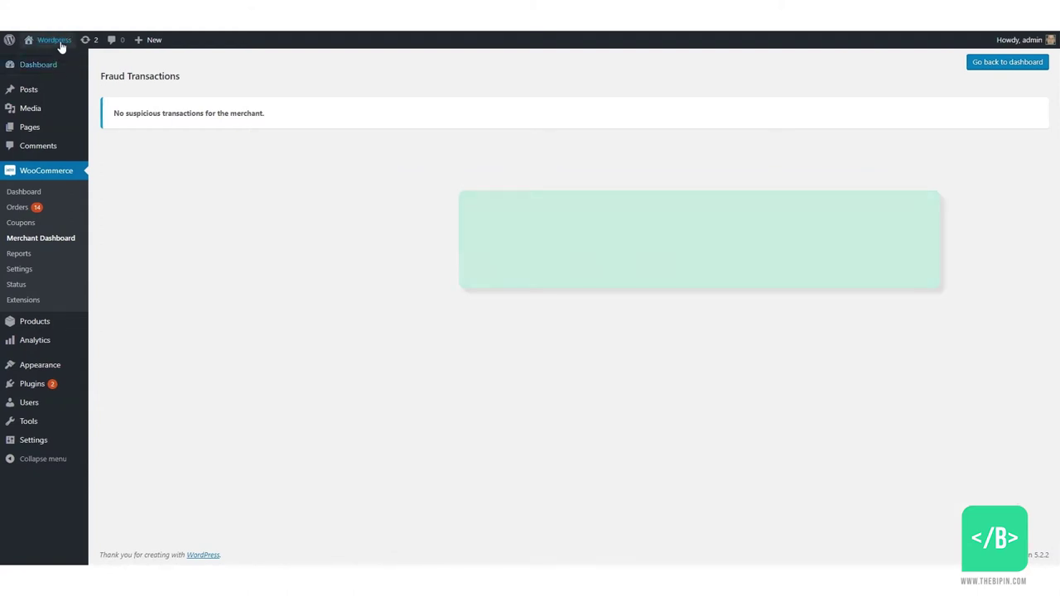
- Back in WordPress, reload the Fraud Transactions list, approve the topmost held transaction, and refresh the list
key(F5)
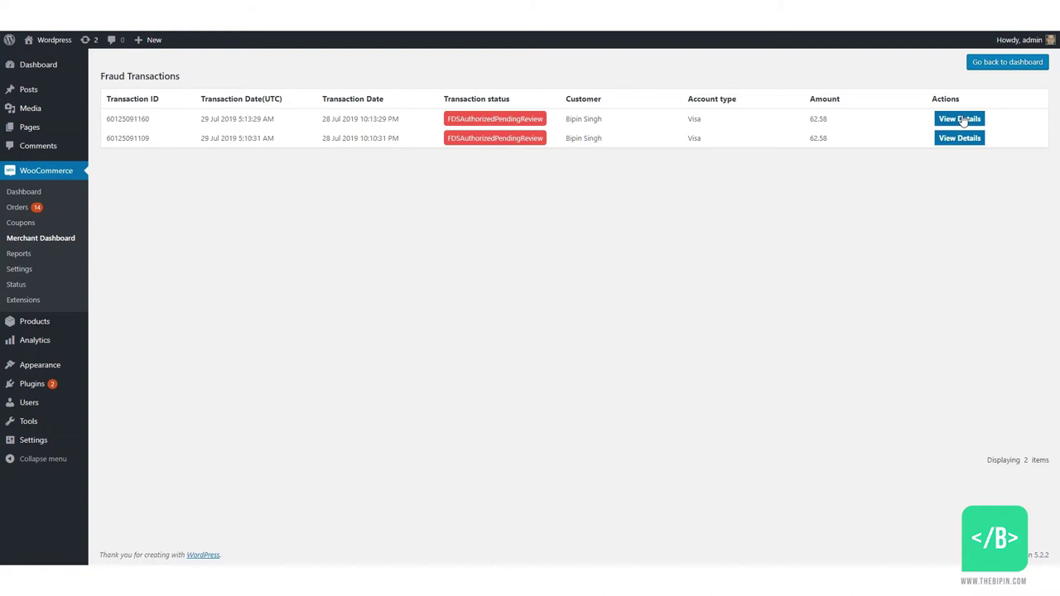
click(962, 119)
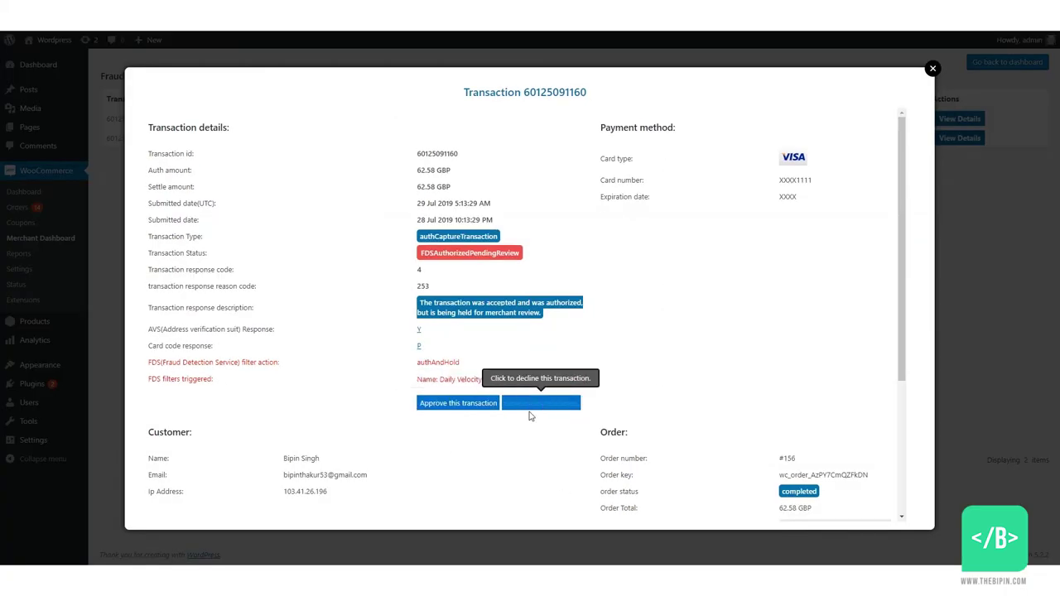
click(454, 409)
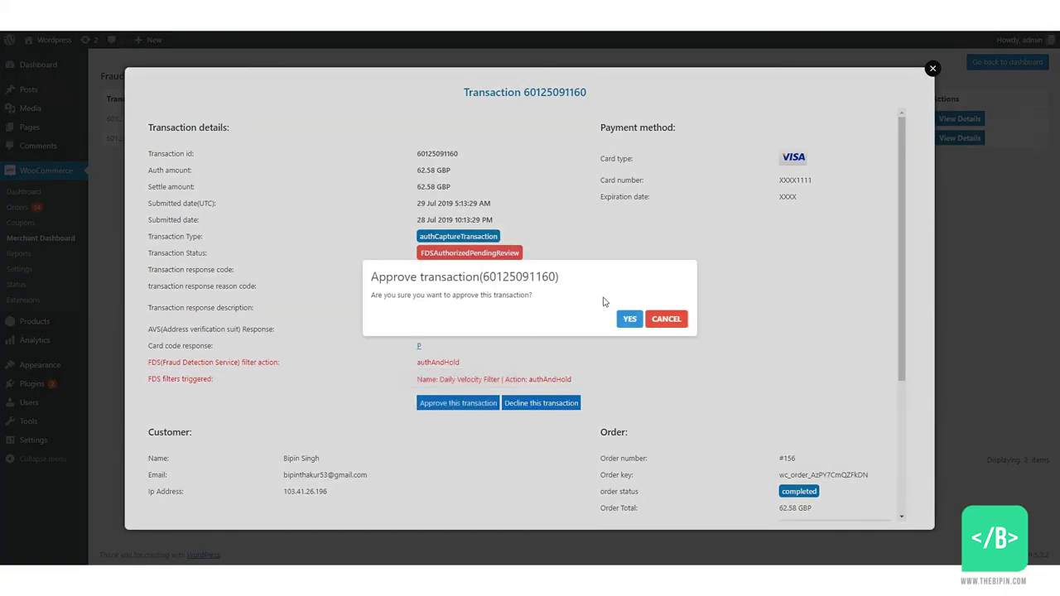
click(630, 319)
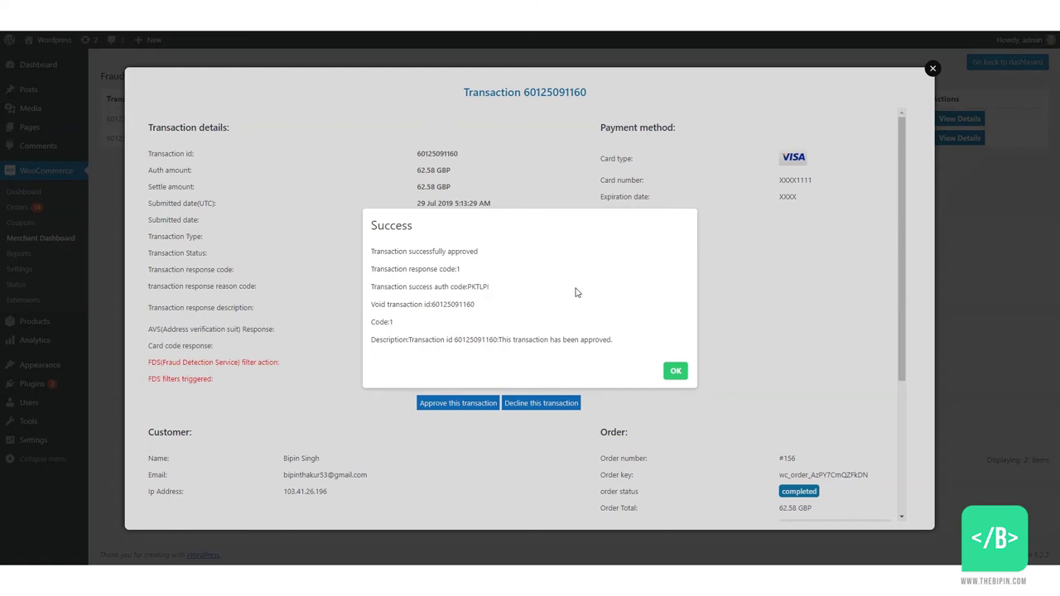
click(674, 371)
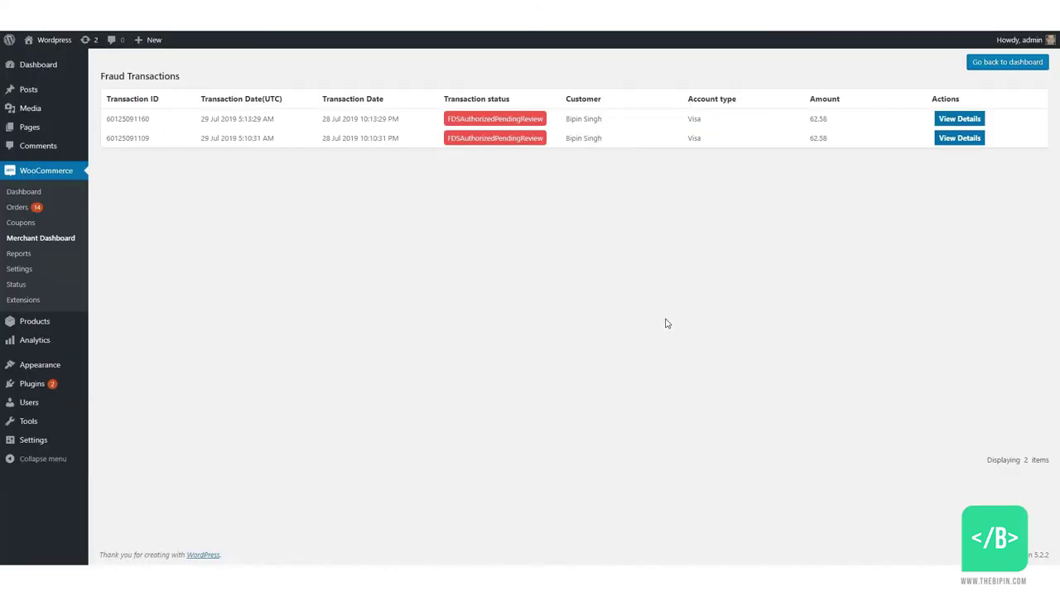
click(51, 18)
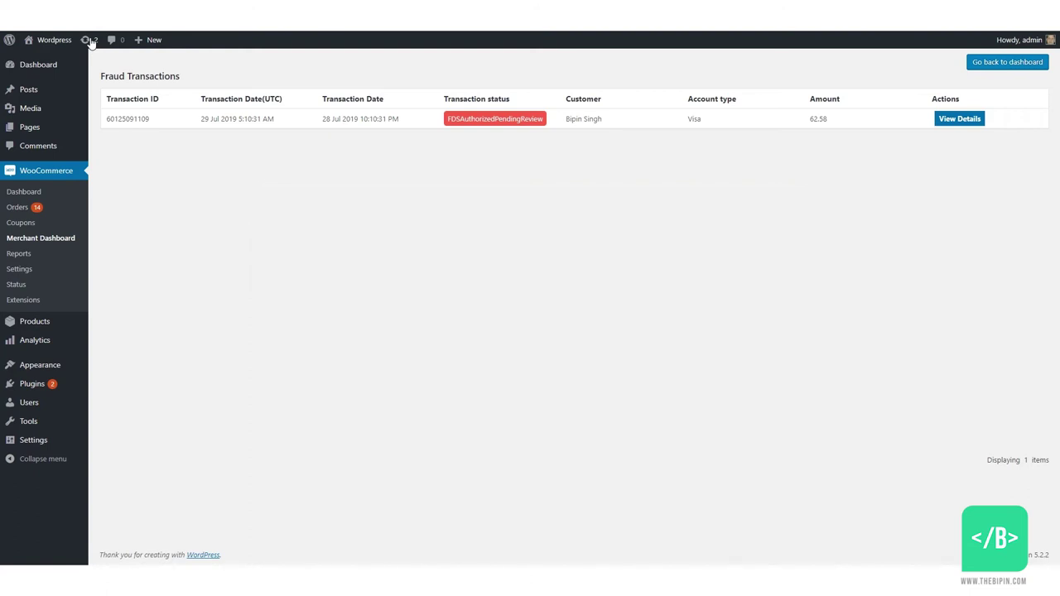
- Decline the remaining transaction held for review in the Fraud Transactions list
click(948, 120)
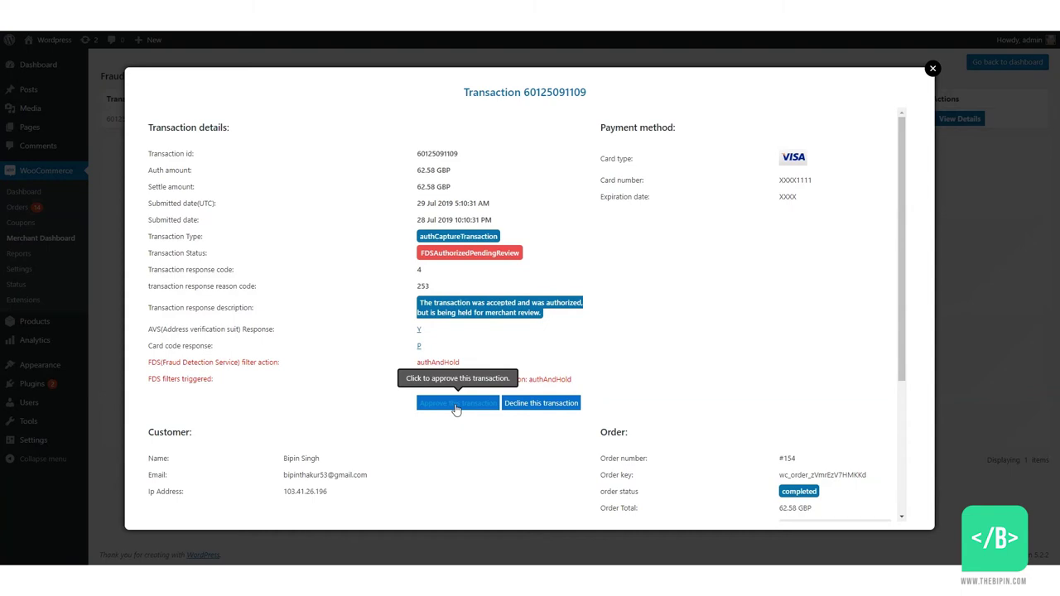
click(541, 403)
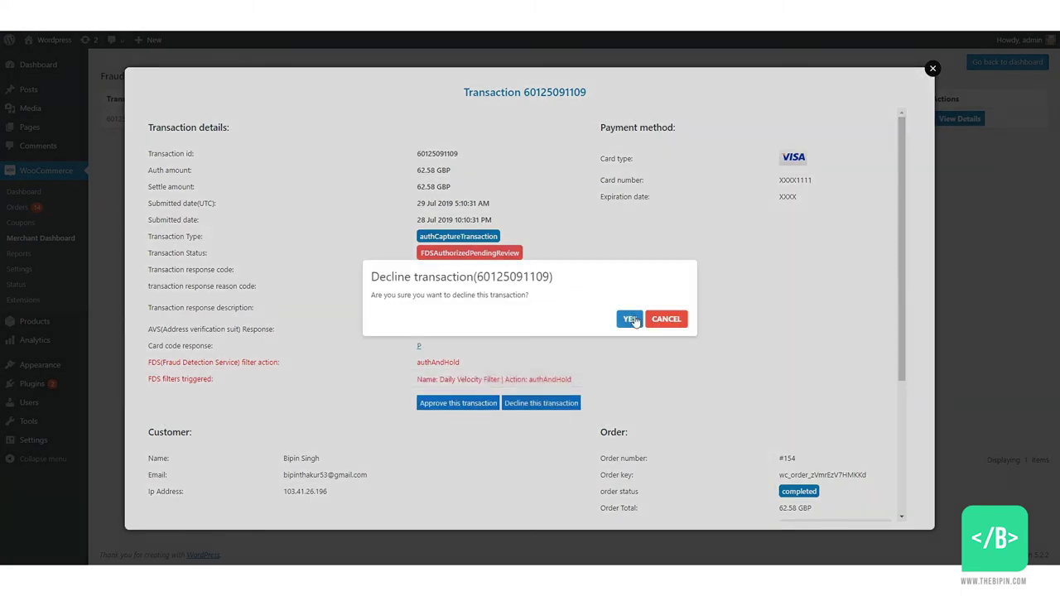
click(629, 320)
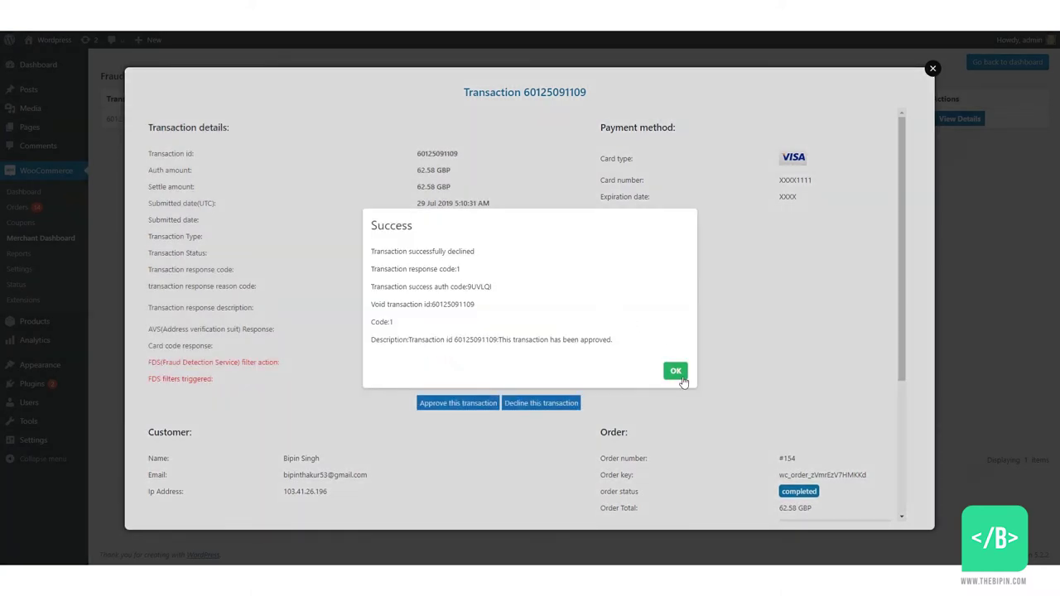
click(681, 375)
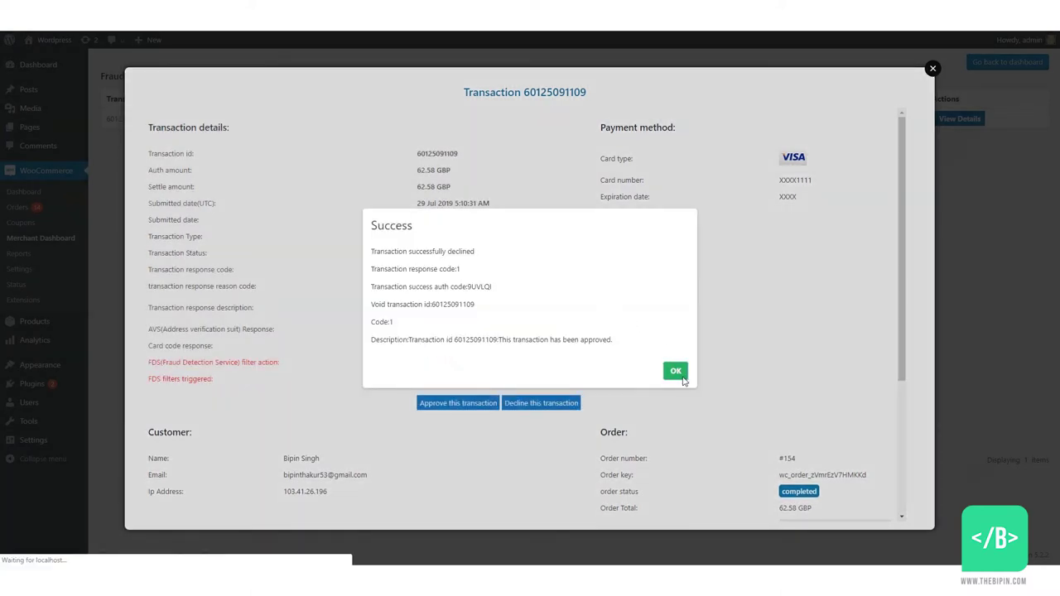
click(676, 372)
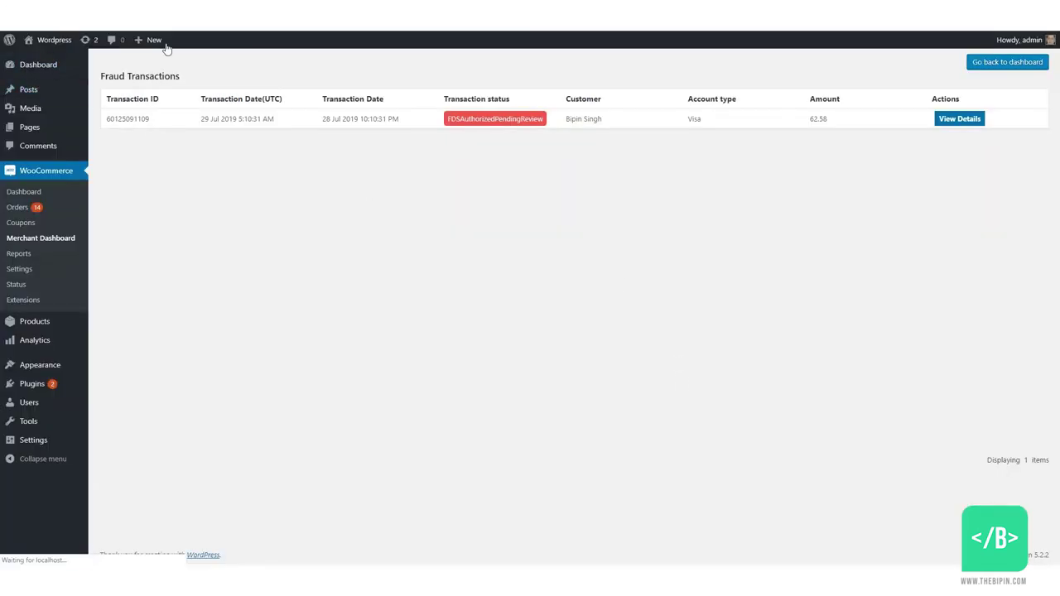
click(960, 120)
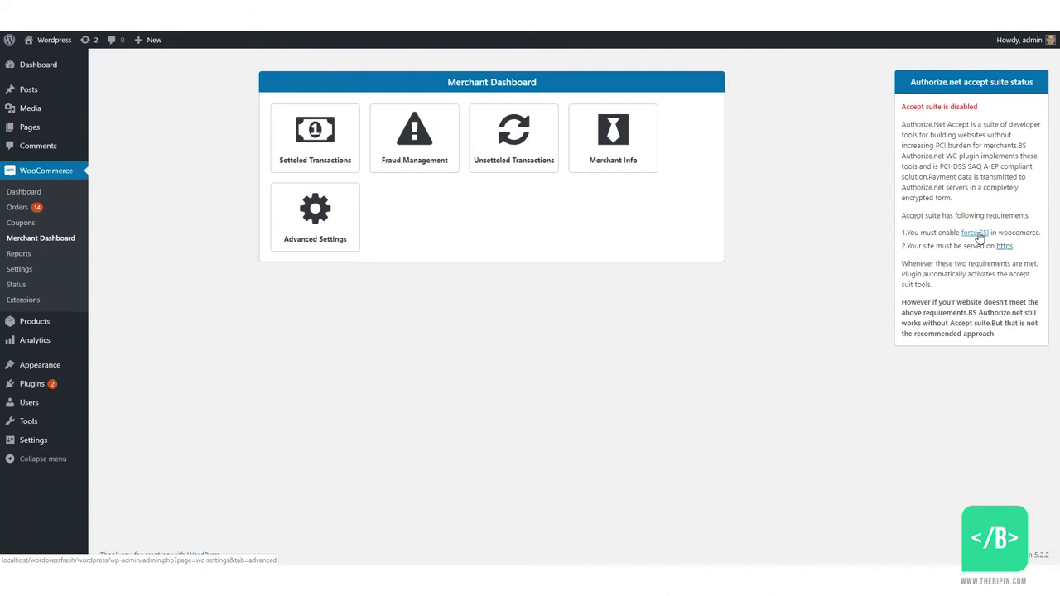
- Enable Force secure checkout in WooCommerce's advanced page setup from the accept suite requirements, and save the settings
click(980, 237)
scroll(958, 236, down, 3)
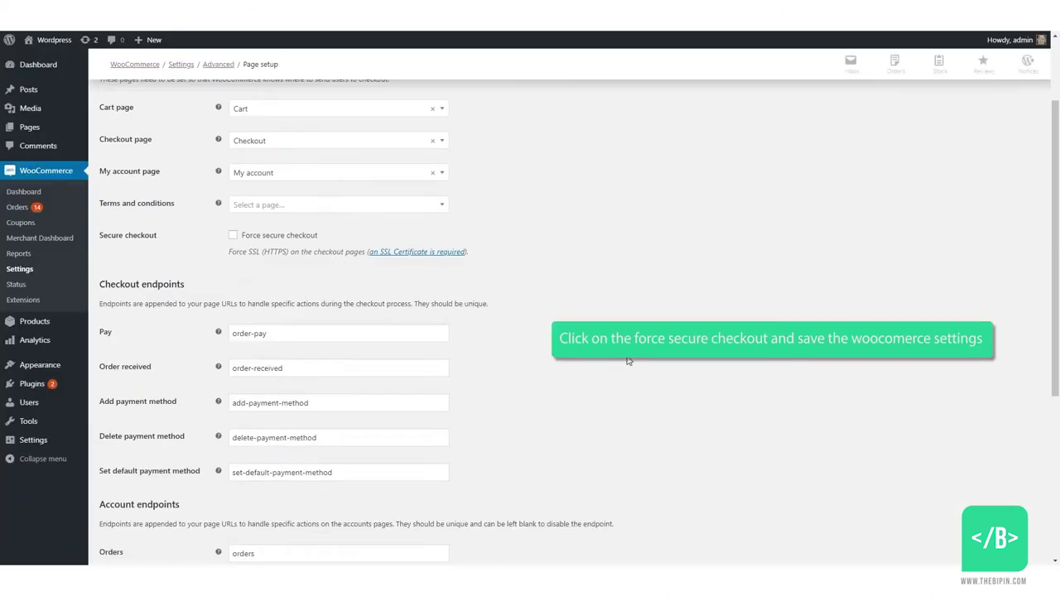
click(233, 236)
scroll(587, 286, down, 5)
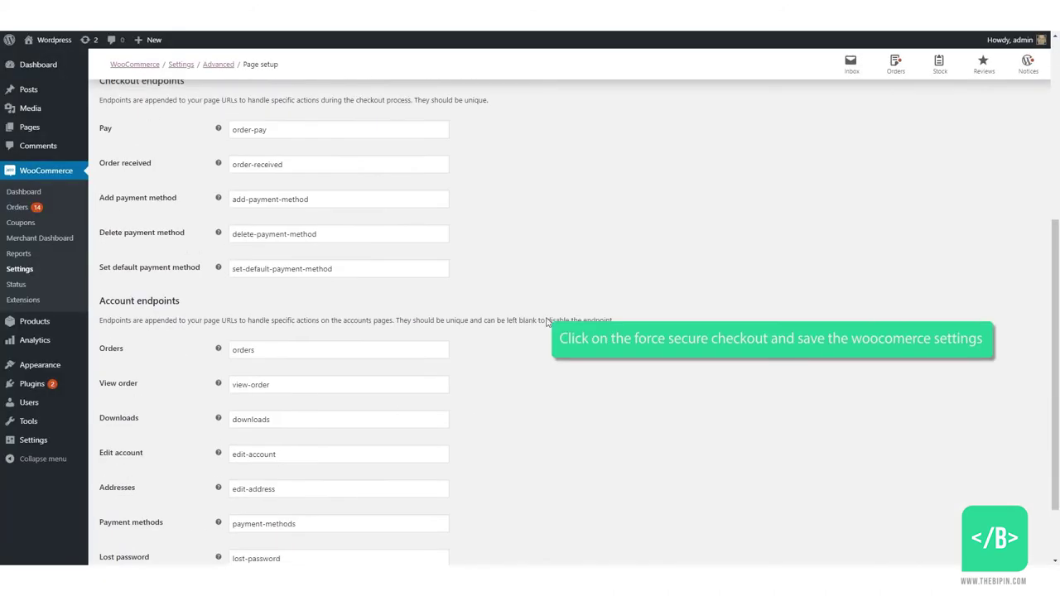
click(116, 548)
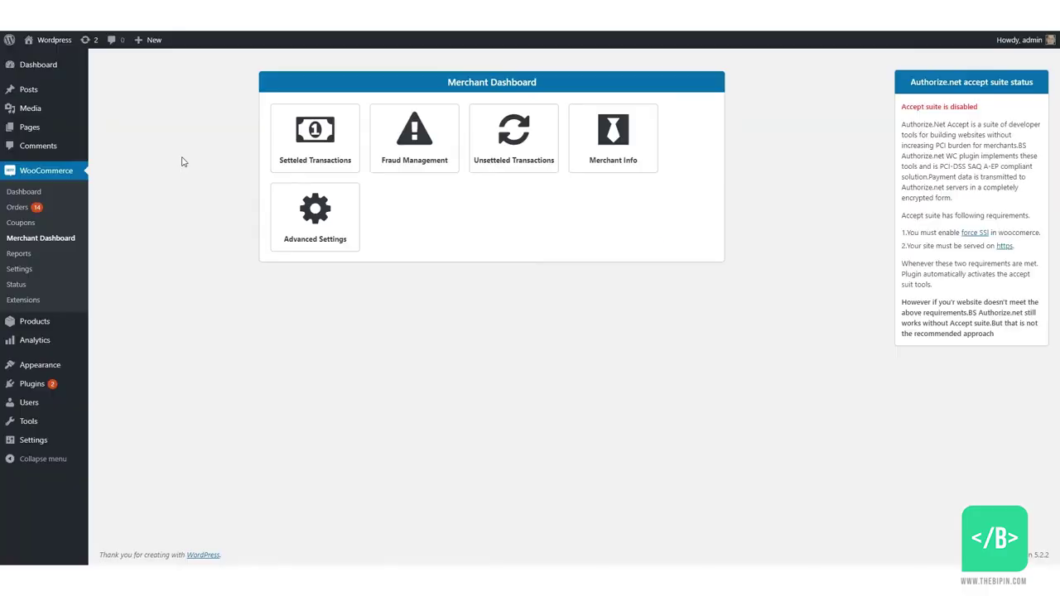
- In the Merchant Dashboard's advanced settings, allow customers to save their payment method and save the changes
click(317, 228)
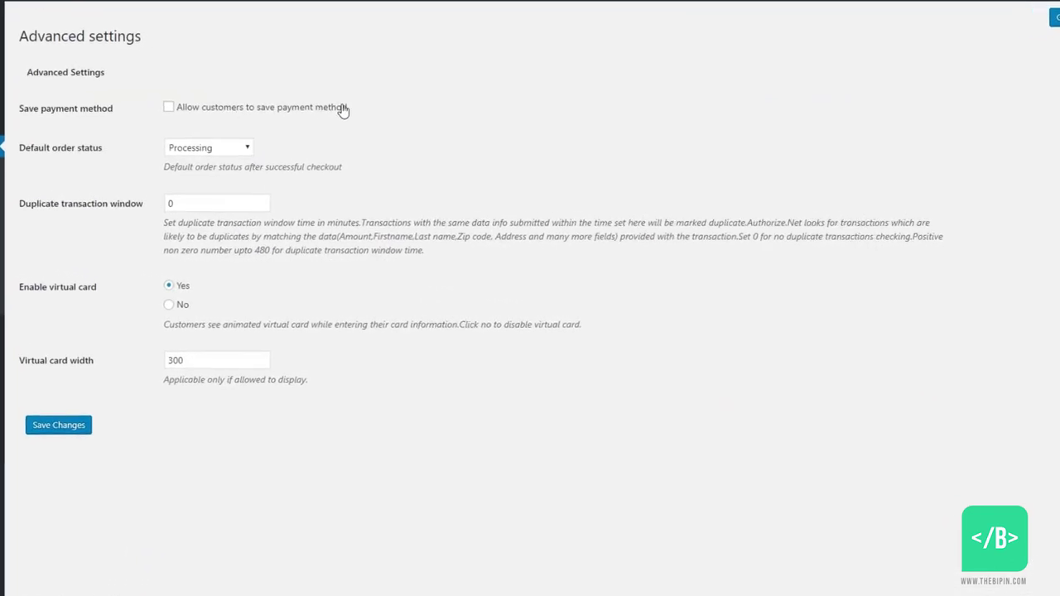
click(161, 105)
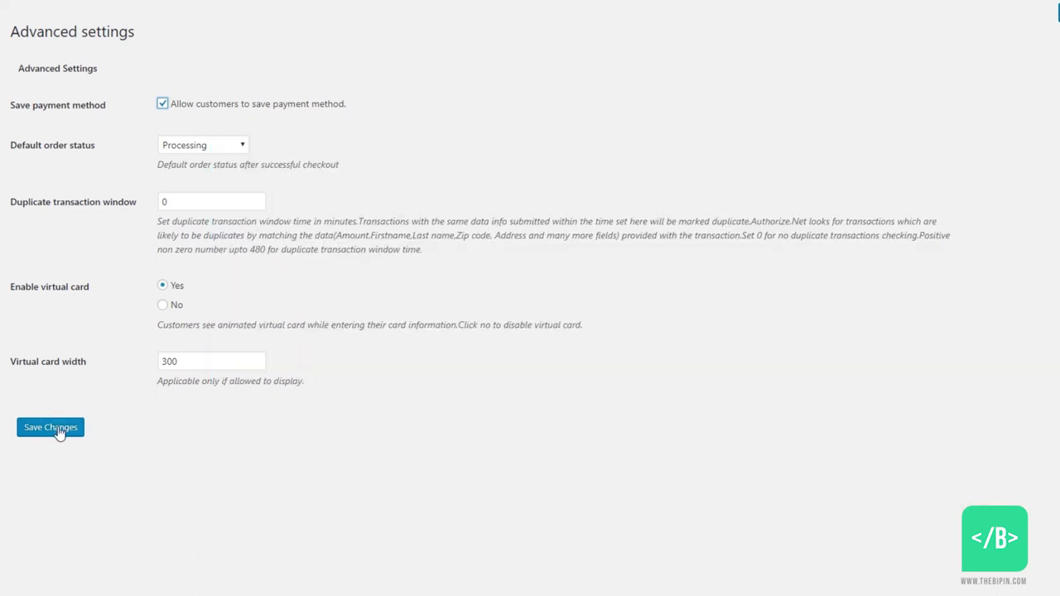
click(56, 428)
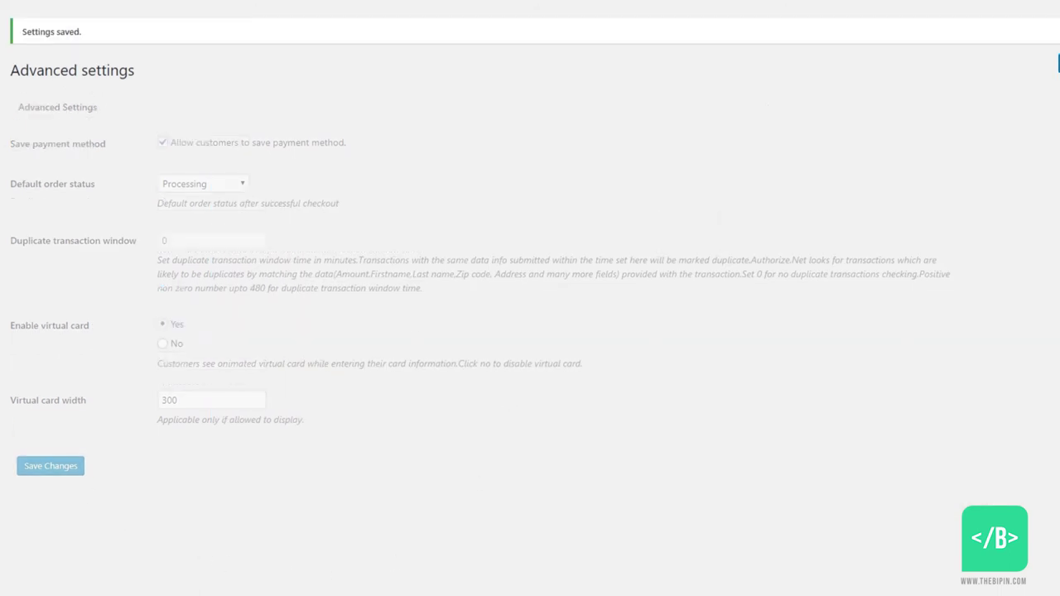